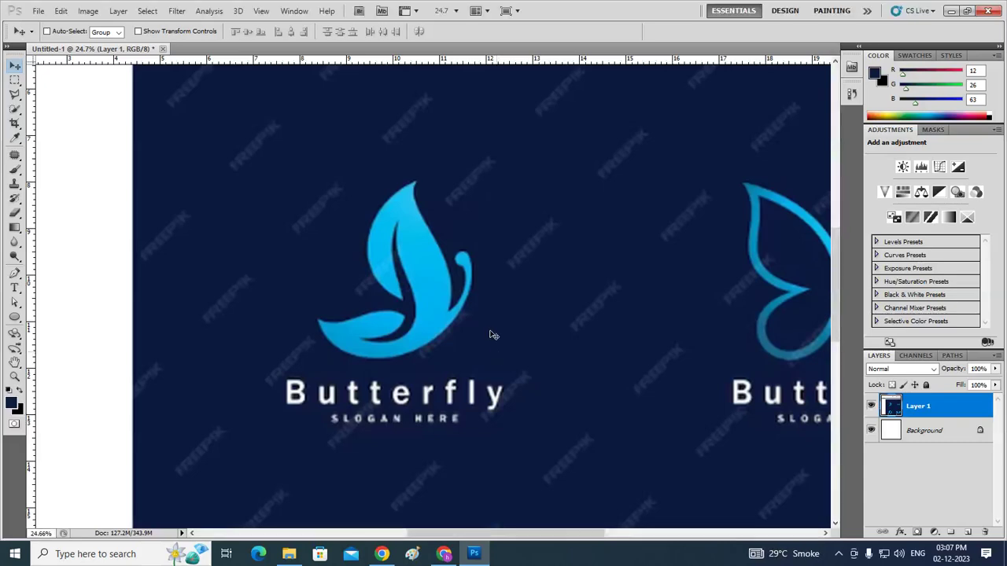
# Check the image size is 6667 × 6667 pixels at 300 ppi, leaving it unresized
pyautogui.scroll(2, 417, 202)
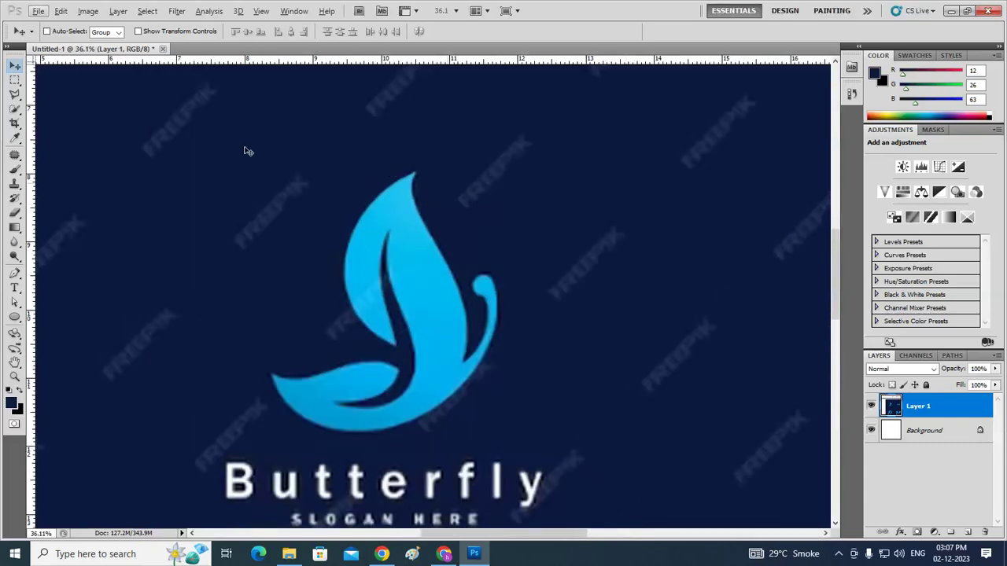
pyautogui.click(86, 13)
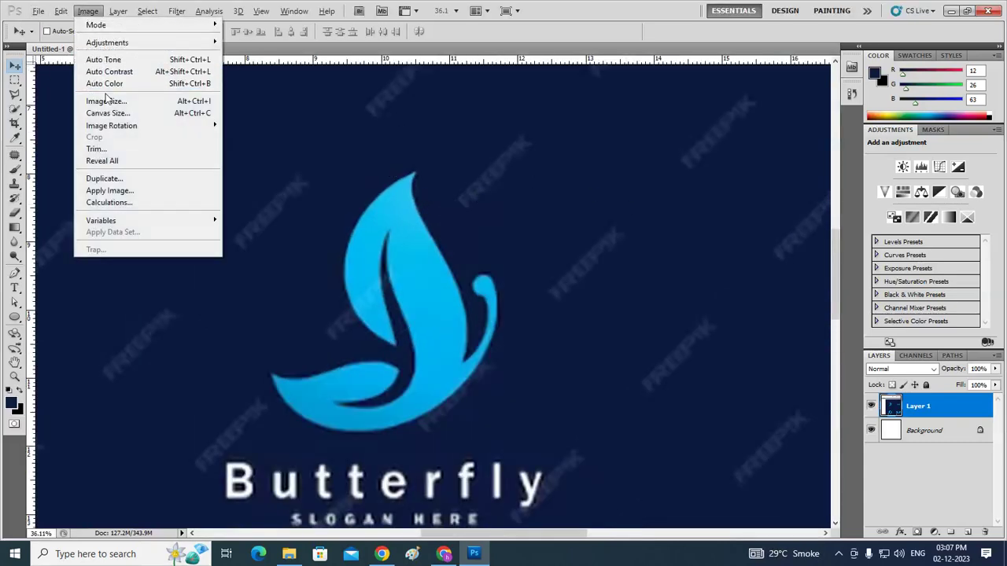
pyautogui.click(107, 101)
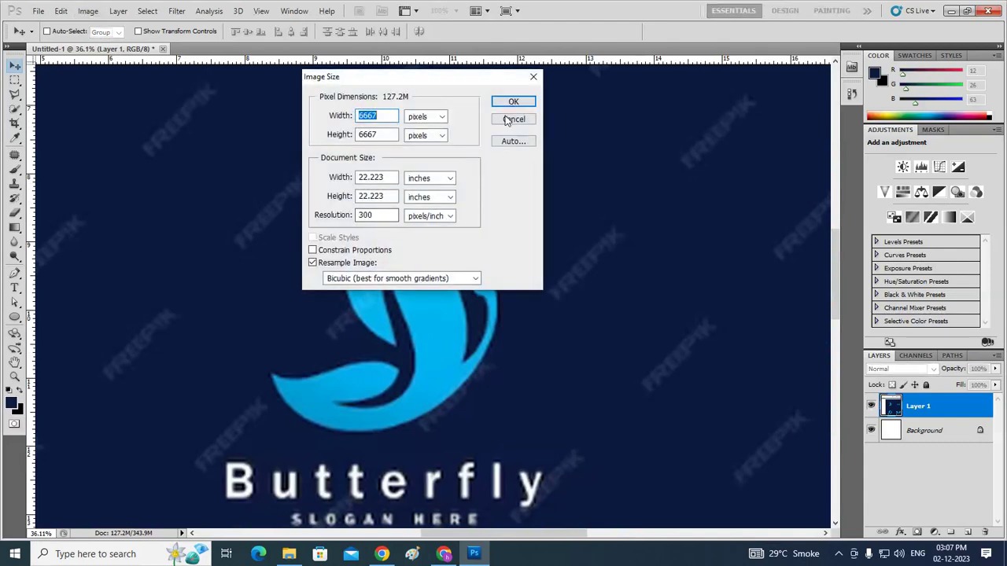
pyautogui.click(508, 120)
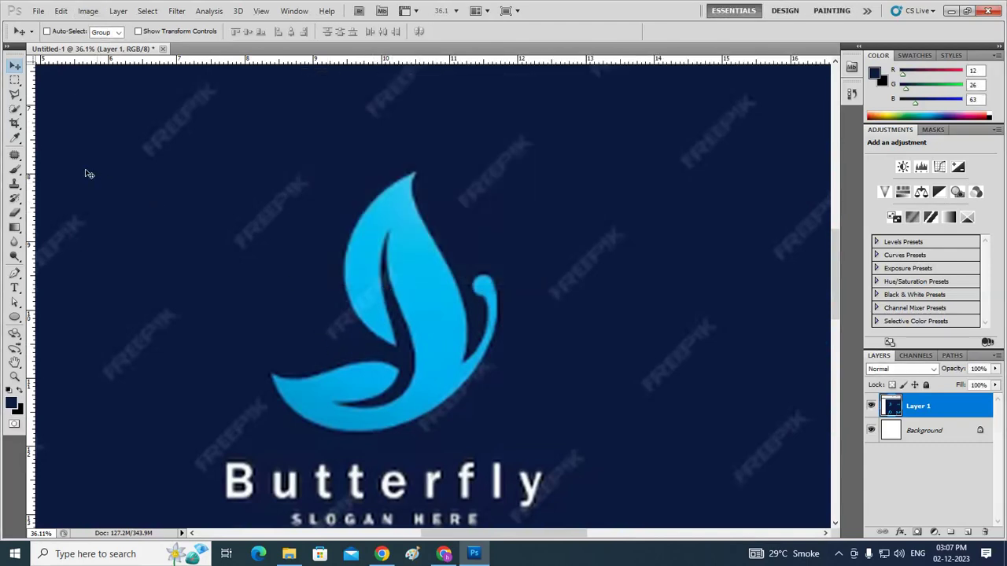
# With the Pen Tool in paths mode, trace from the top wing tip along the left edge and inner notch
pyautogui.click(14, 272)
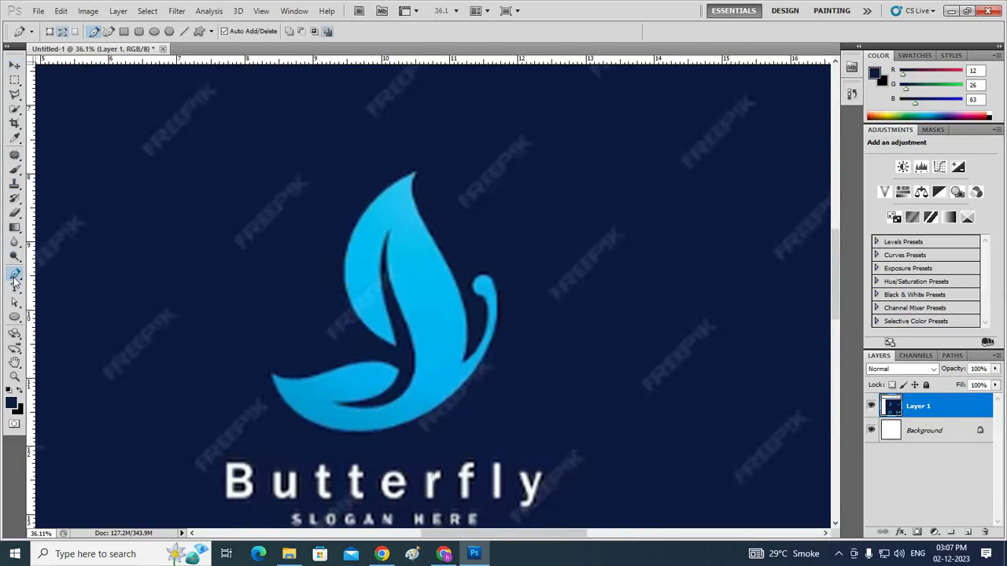
pyautogui.click(47, 272)
pyautogui.click(416, 172)
pyautogui.moveTo(343, 270); pyautogui.dragTo(345, 336)
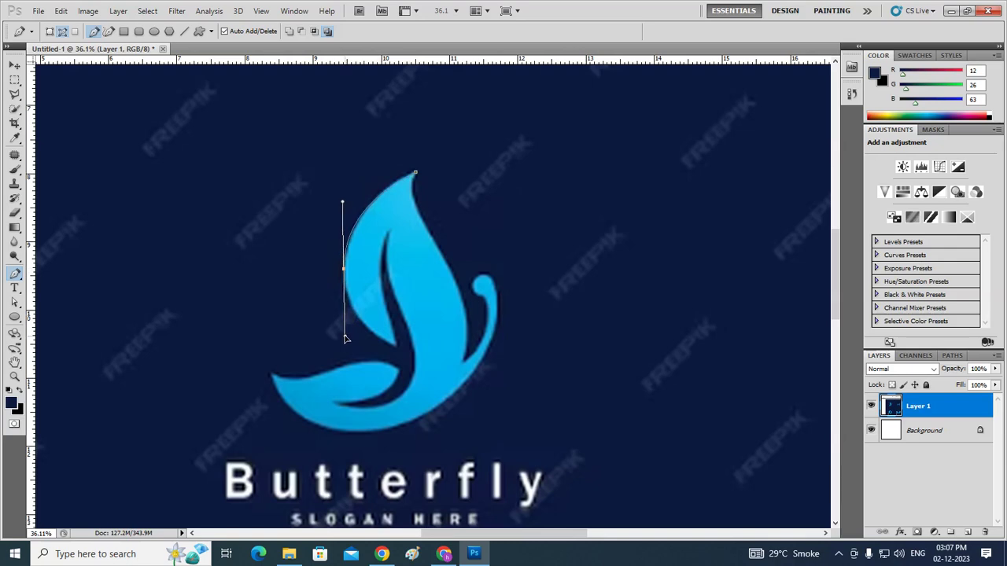
pyautogui.keyDown('alt'); pyautogui.click(344, 271); pyautogui.keyUp('alt')
pyautogui.moveTo(397, 349)
pyautogui.mouseDown()
pyautogui.moveTo(451, 376)
pyautogui.moveTo(443, 373)
pyautogui.mouseUp()
pyautogui.keyDown('alt'); pyautogui.click(396, 347); pyautogui.keyUp('alt')
pyautogui.moveTo(389, 235); pyautogui.dragTo(416, 203)
pyautogui.keyDown('alt'); pyautogui.click(389, 235); pyautogui.keyUp('alt')
# Continue the path down the inner wing edge, along the lower wing and into the gap between wings
pyautogui.click(394, 296)
pyautogui.moveTo(410, 317); pyautogui.dragTo(413, 331)
pyautogui.click(409, 383)
pyautogui.moveTo(410, 388); pyautogui.dragTo(397, 408)
pyautogui.keyDown('alt'); pyautogui.click(409, 380); pyautogui.keyUp('alt')
pyautogui.moveTo(335, 404); pyautogui.dragTo(269, 384)
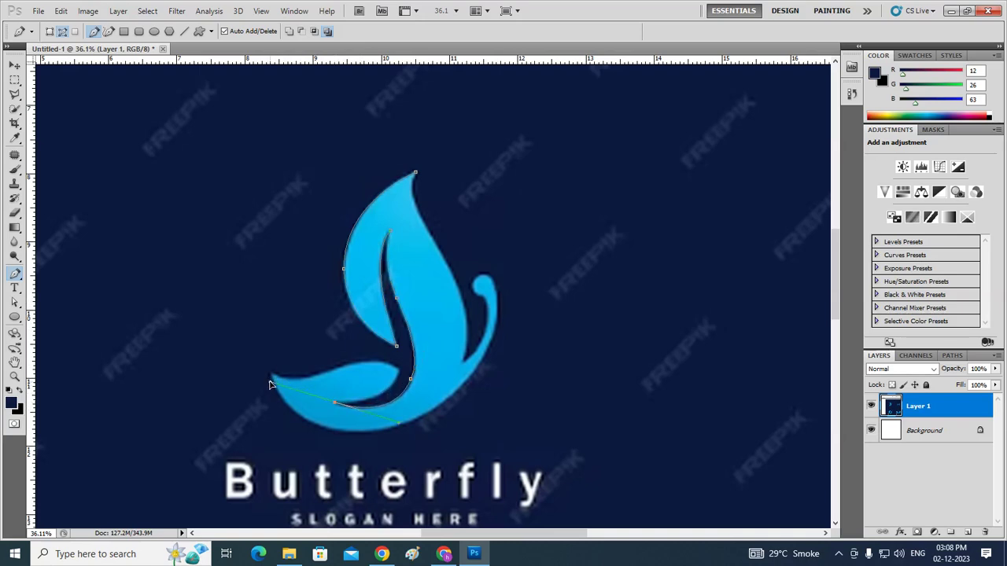
pyautogui.click(334, 404)
pyautogui.moveTo(399, 371); pyautogui.dragTo(402, 340)
pyautogui.click(399, 371)
# Trace the lower wing's top edge, left tip and bottom, ending with a corner on the right wing edge
pyautogui.click(334, 375)
pyautogui.moveTo(334, 374); pyautogui.dragTo(293, 386)
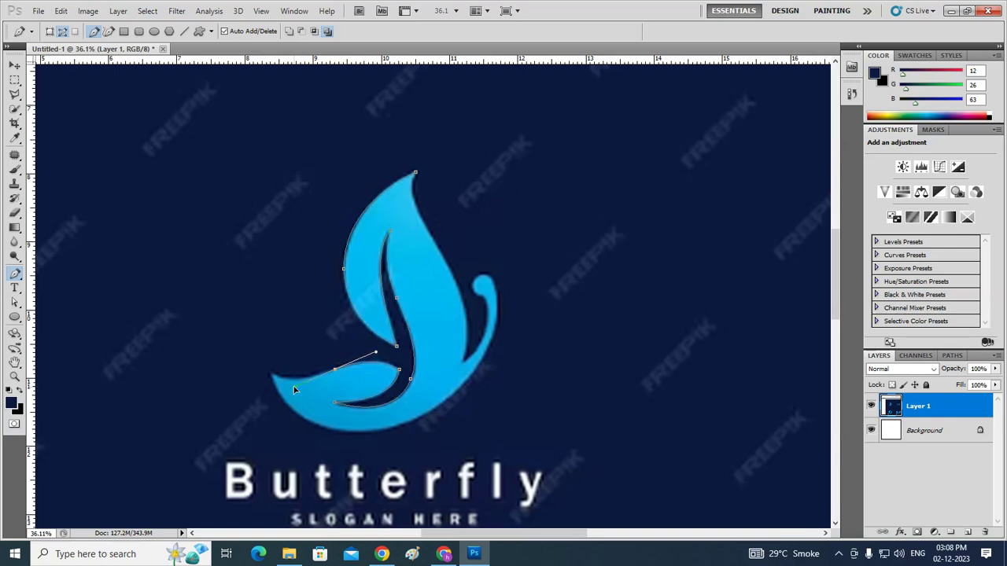
pyautogui.click(335, 375)
pyautogui.moveTo(270, 375); pyautogui.dragTo(247, 363)
pyautogui.click(271, 374)
pyautogui.moveTo(367, 432); pyautogui.dragTo(449, 431)
pyautogui.keyDown('alt'); pyautogui.click(367, 432); pyautogui.keyUp('alt')
pyautogui.moveTo(496, 321)
pyautogui.mouseDown()
pyautogui.moveTo(539, 215)
pyautogui.moveTo(525, 221)
pyautogui.mouseUp()
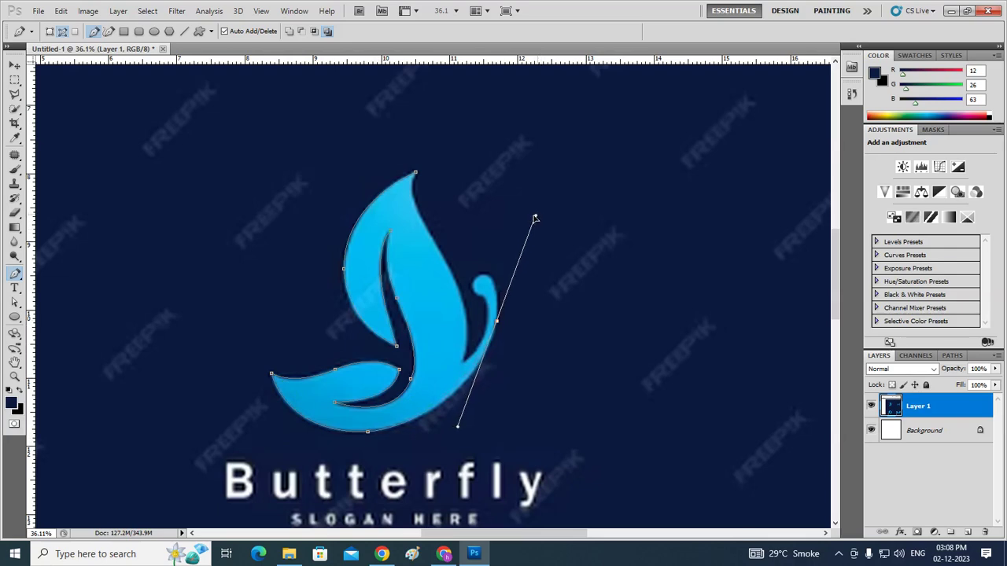
pyautogui.keyDown('alt'); pyautogui.click(497, 327); pyautogui.keyUp('alt')
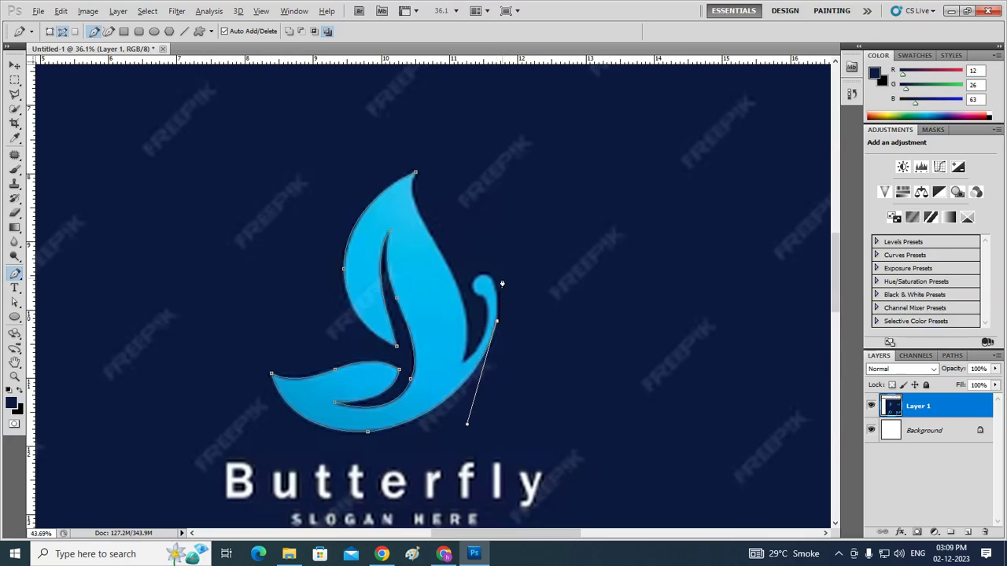
# Zoom in and trace around the antenna curl with corner anchors below, inside and atop it
pyautogui.scroll(1, 504, 287)
pyautogui.scroll(1, 504, 286)
pyautogui.scroll(1, 504, 286)
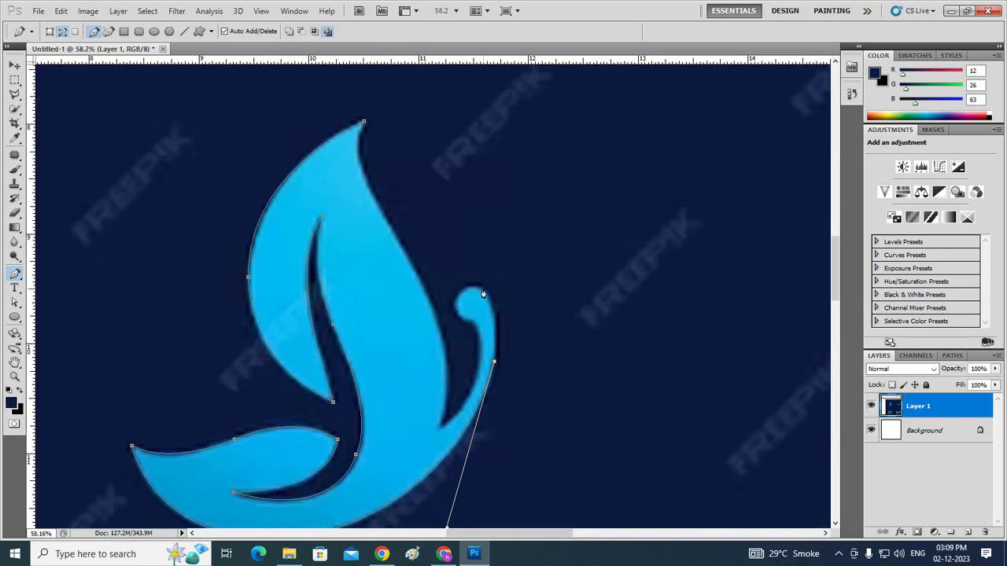
pyautogui.moveTo(483, 289); pyautogui.dragTo(464, 275)
pyautogui.keyDown('alt'); pyautogui.click(483, 288); pyautogui.keyUp('alt')
pyautogui.click(459, 295)
pyautogui.moveTo(455, 300); pyautogui.dragTo(452, 308)
pyautogui.keyDown('alt'); pyautogui.click(458, 294); pyautogui.keyUp('alt')
pyautogui.moveTo(471, 321); pyautogui.dragTo(493, 323)
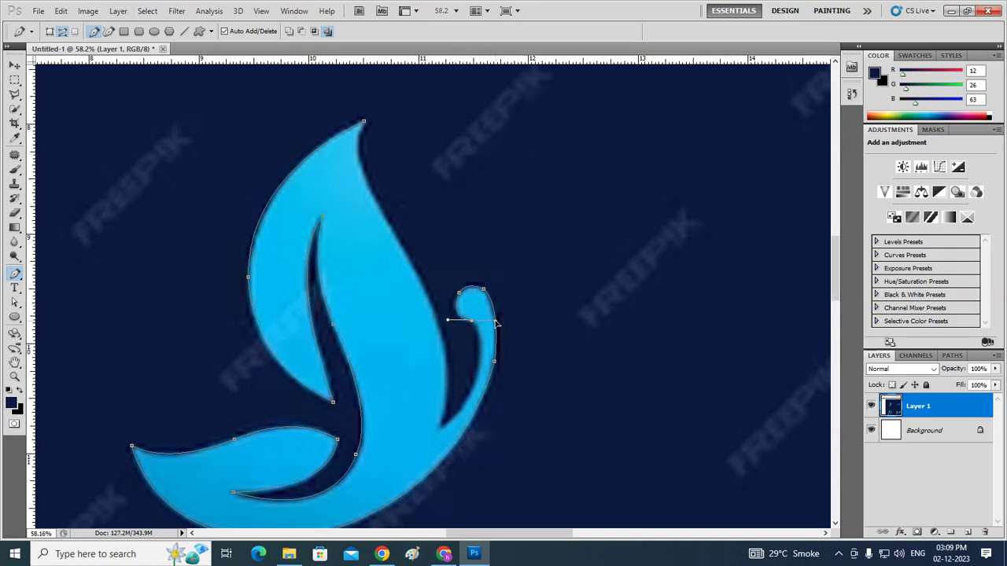
pyautogui.keyDown('alt'); pyautogui.click(471, 321); pyautogui.keyUp('alt')
# Trace down the antenna's inner side and up the right wing edge, closing the path at the top tip
pyautogui.moveTo(439, 428); pyautogui.dragTo(376, 458)
pyautogui.moveTo(377, 457); pyautogui.dragTo(374, 488)
pyautogui.click(439, 428)
pyautogui.scroll(2, 424, 294)
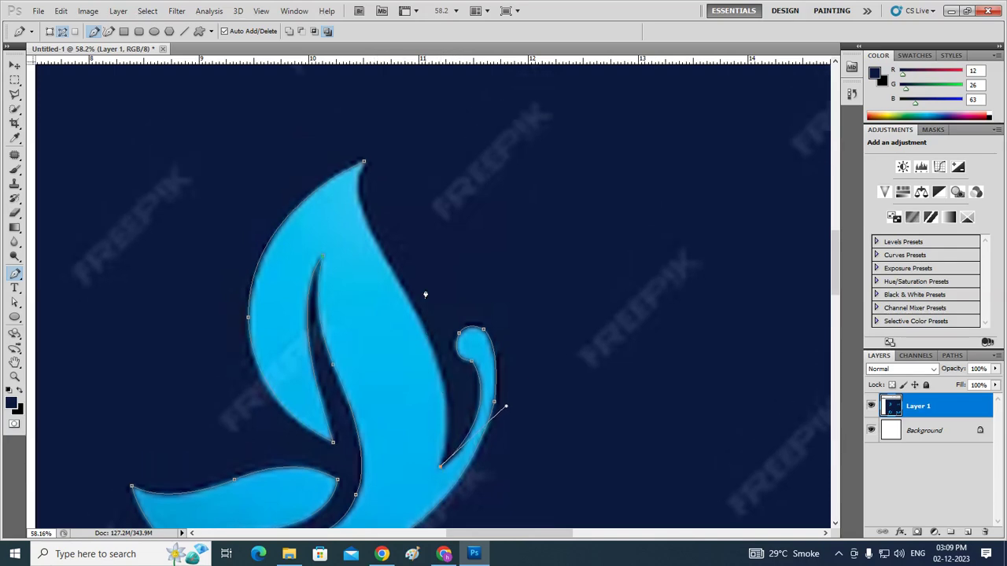
pyautogui.scroll(1, 424, 294)
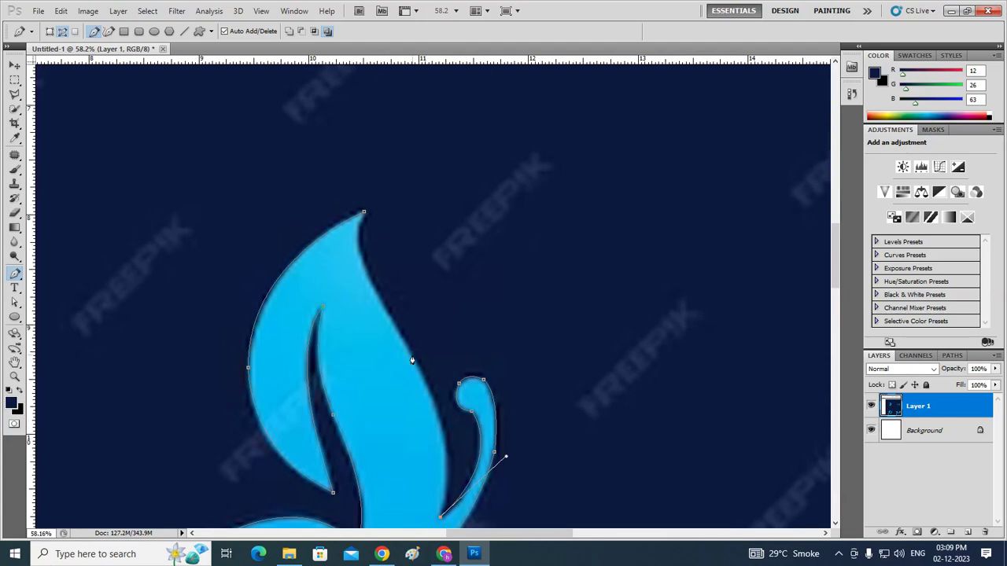
pyautogui.moveTo(412, 358); pyautogui.dragTo(357, 277)
pyautogui.scroll(1, 368, 227)
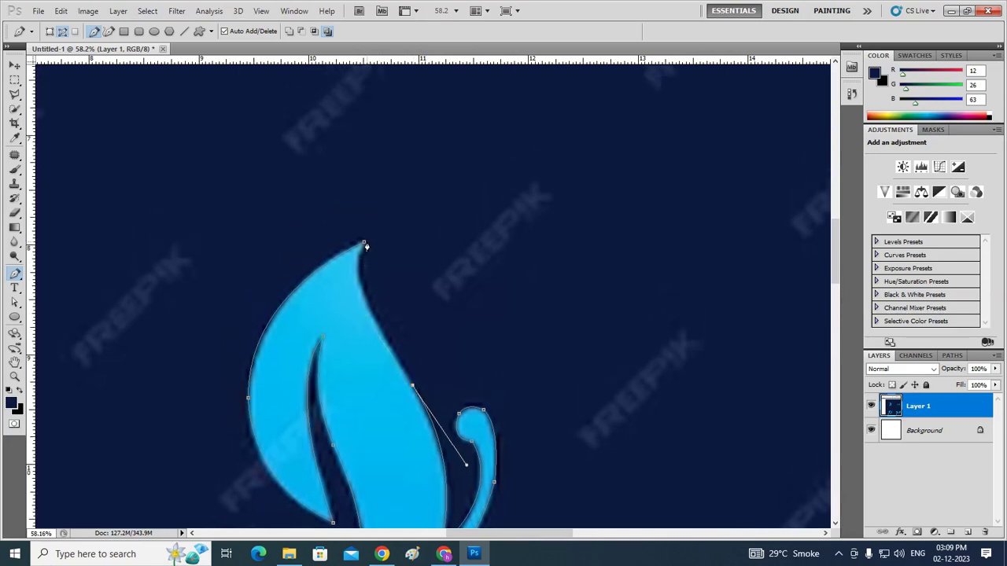
pyautogui.moveTo(364, 246); pyautogui.dragTo(393, 209)
pyautogui.scroll(-1, 350, 315)
pyautogui.scroll(-3, 346, 326)
pyautogui.scroll(-4, 346, 326)
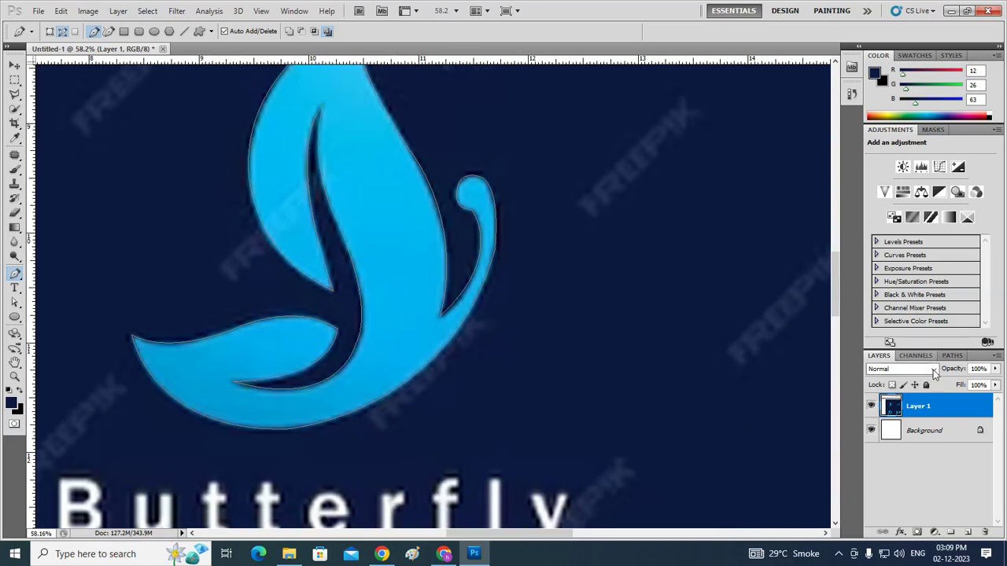
# Select the Background layer, hide the path outline, and dismiss the Fill dialog without filling
pyautogui.click(936, 433)
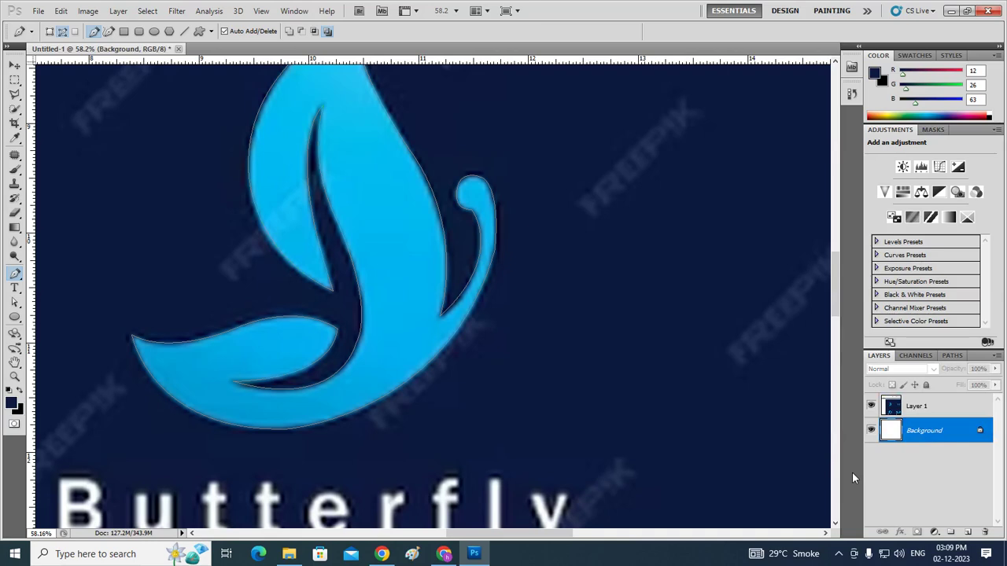
pyautogui.hotkey('ctrl', 'h')
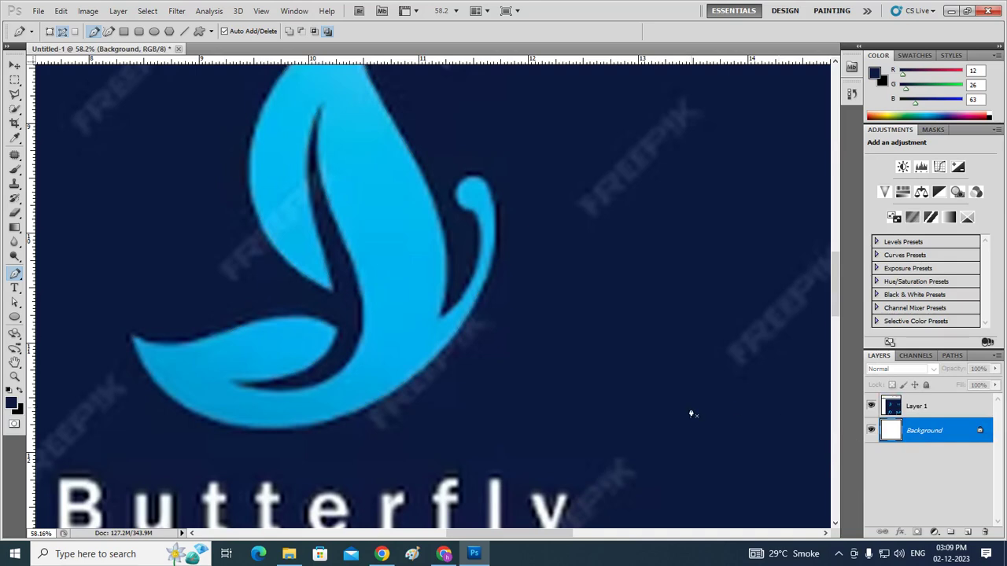
pyautogui.press('i')
pyautogui.hotkey('shift', 'F5')
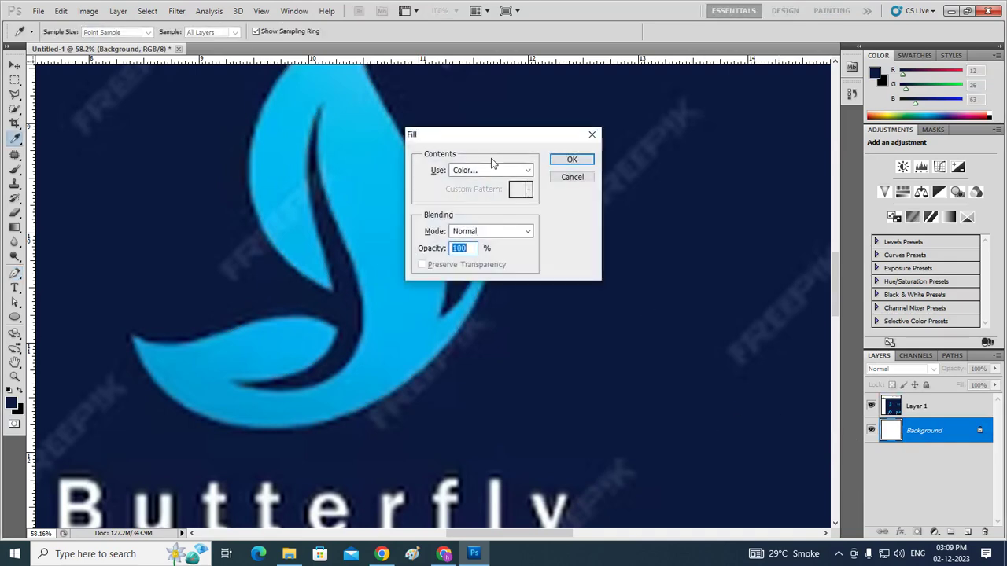
pyautogui.click(557, 179)
# Convert the locked Background into a regular layer named Layer 0
pyautogui.doubleClick(893, 436)
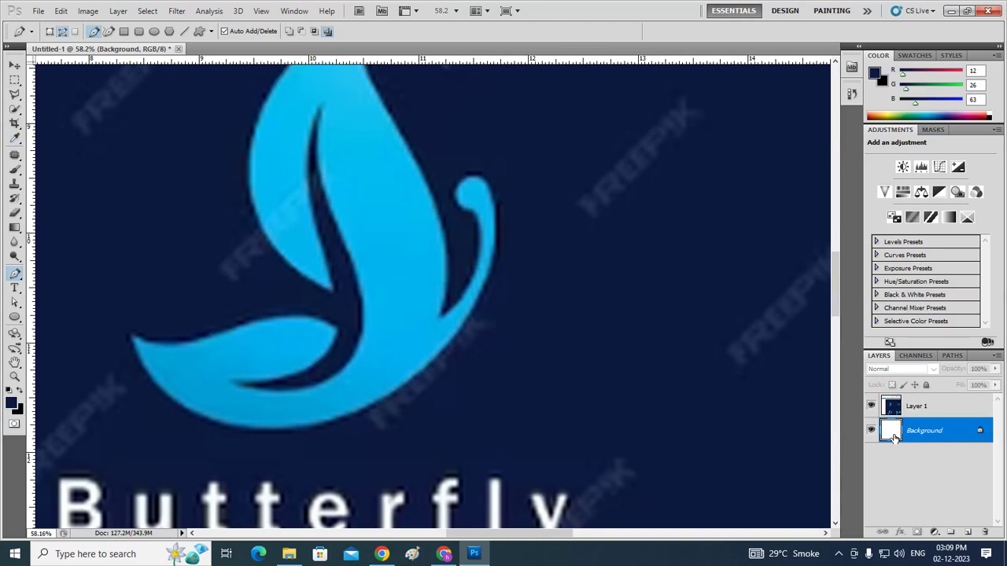
pyautogui.click(604, 194)
pyautogui.doubleClick(963, 430)
pyautogui.click(603, 174)
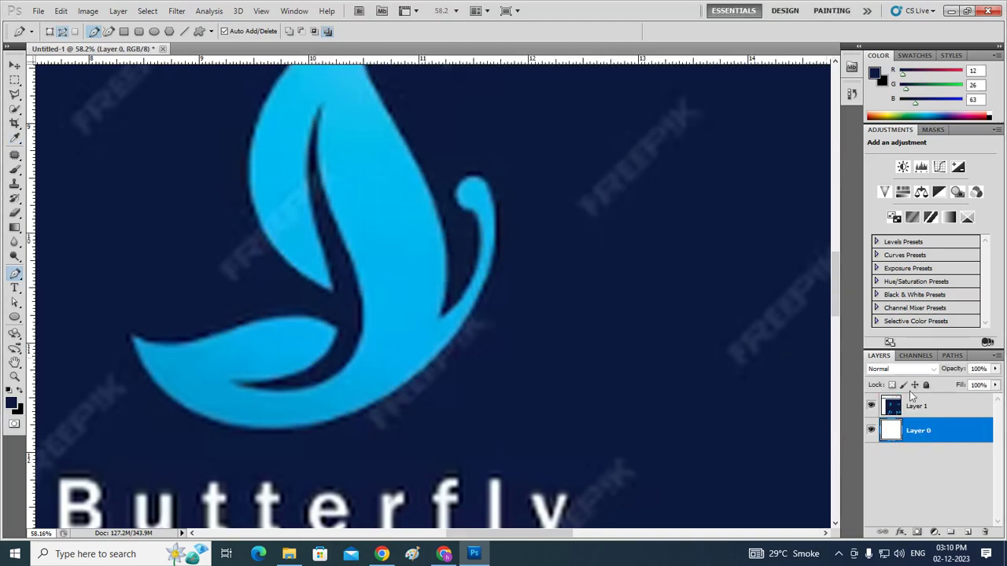
# Clear Layer 0 to full transparency and look through the Paths and Channels panels
pyautogui.press('Delete')
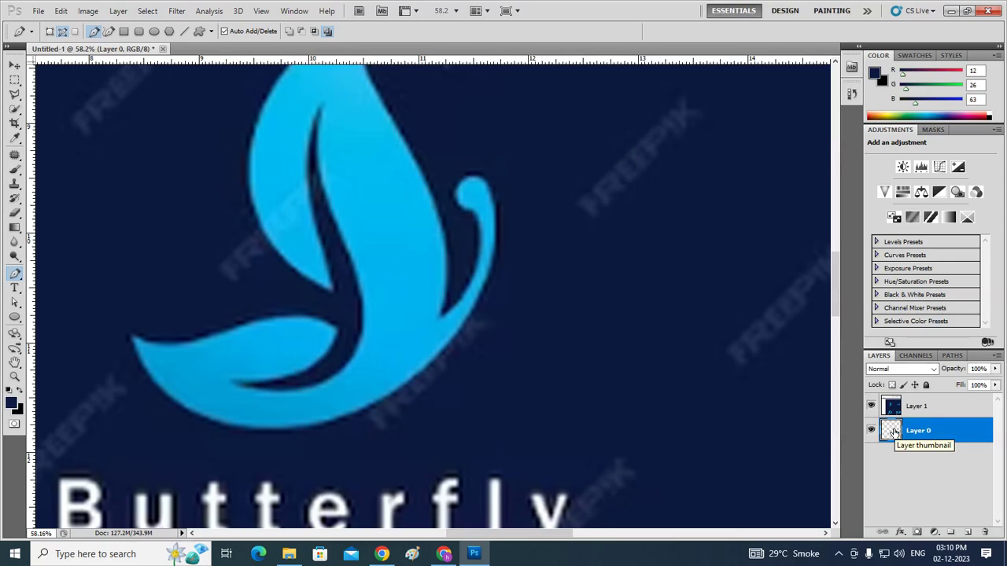
pyautogui.click(949, 358)
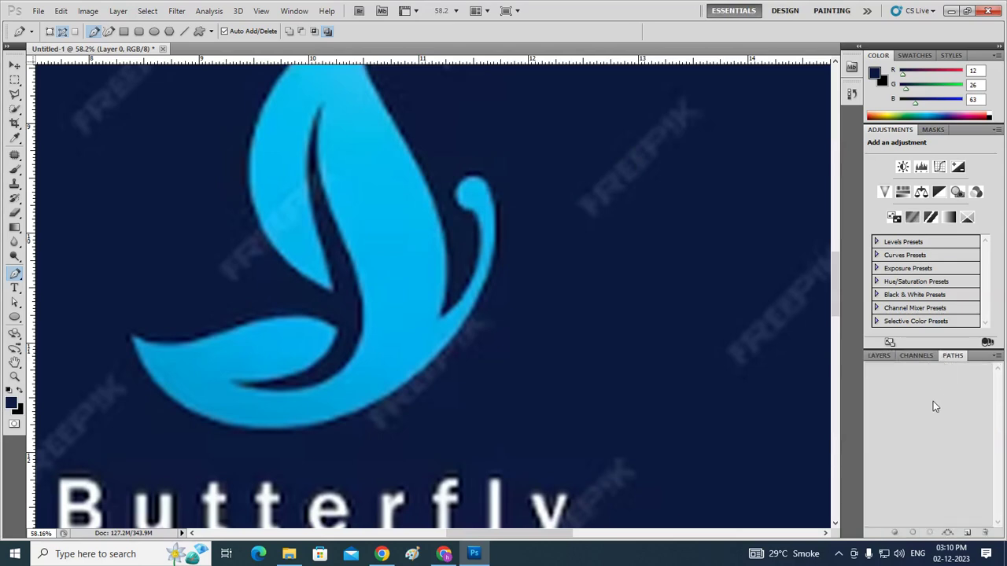
pyautogui.click(922, 358)
pyautogui.click(881, 357)
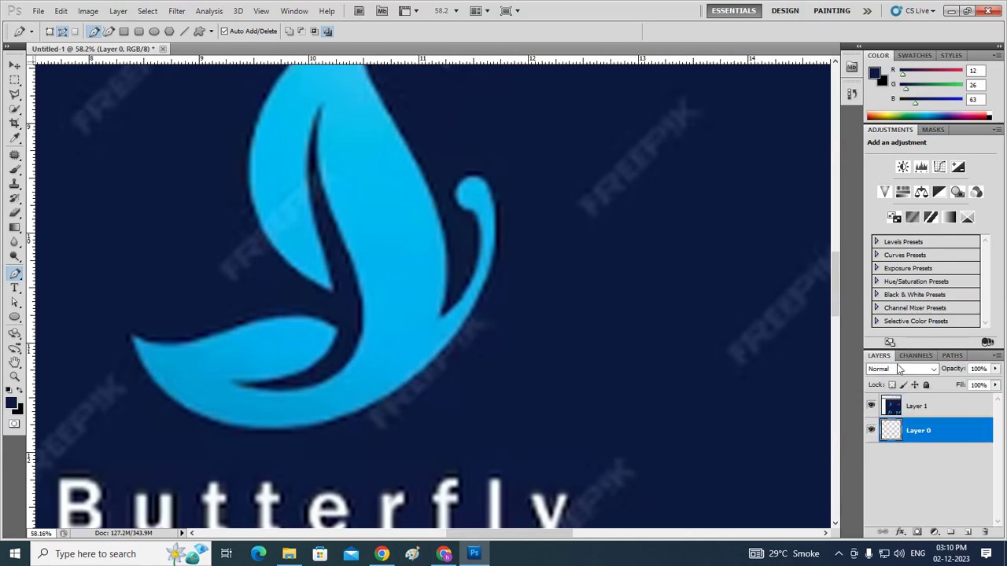
pyautogui.click(916, 355)
pyautogui.click(952, 356)
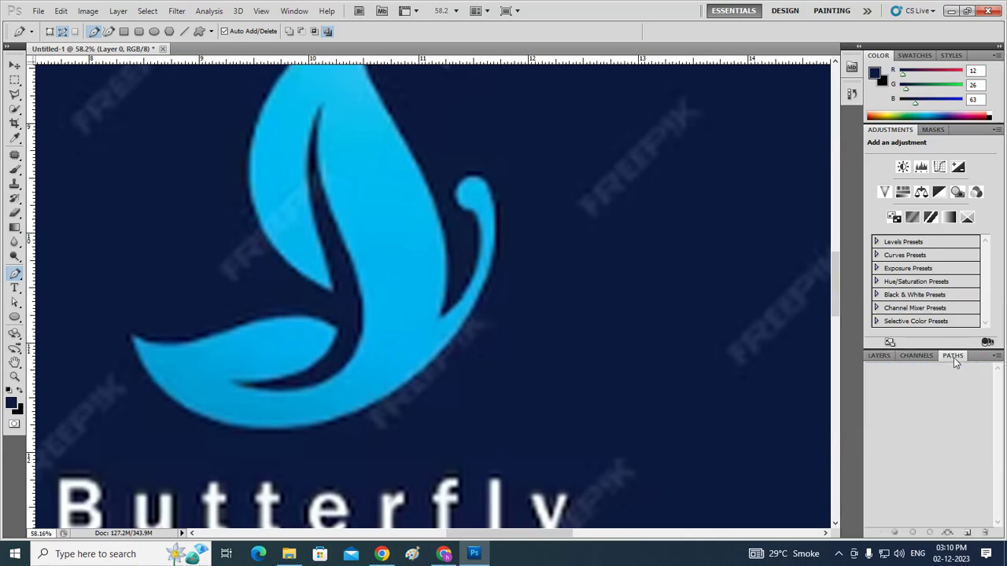
# Select Layer 1 in the Layers panel and switch to the Move Tool
pyautogui.click(914, 358)
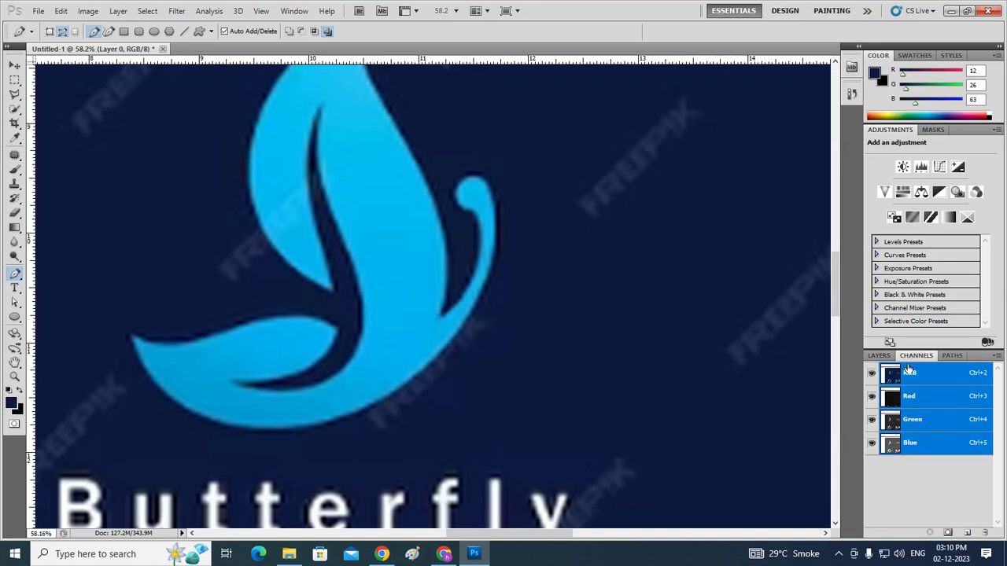
pyautogui.click(878, 356)
pyautogui.click(922, 357)
pyautogui.click(906, 357)
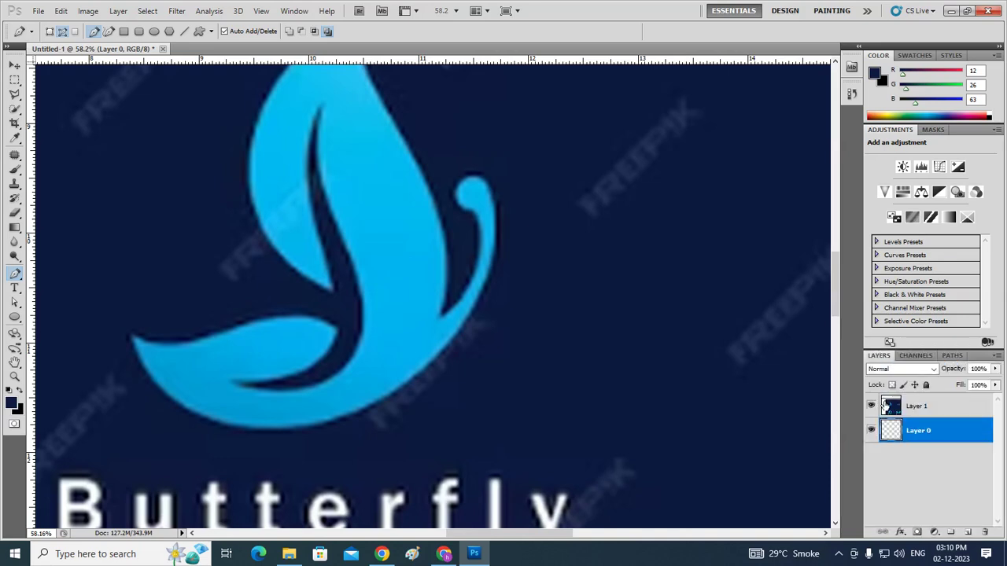
pyautogui.click(892, 410)
pyautogui.click(933, 356)
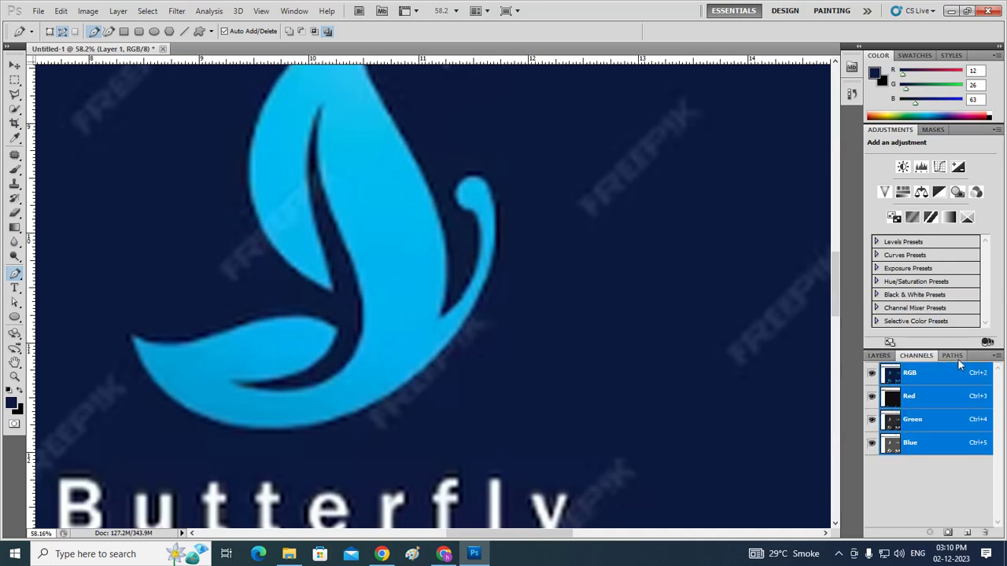
pyautogui.click(931, 357)
pyautogui.click(879, 355)
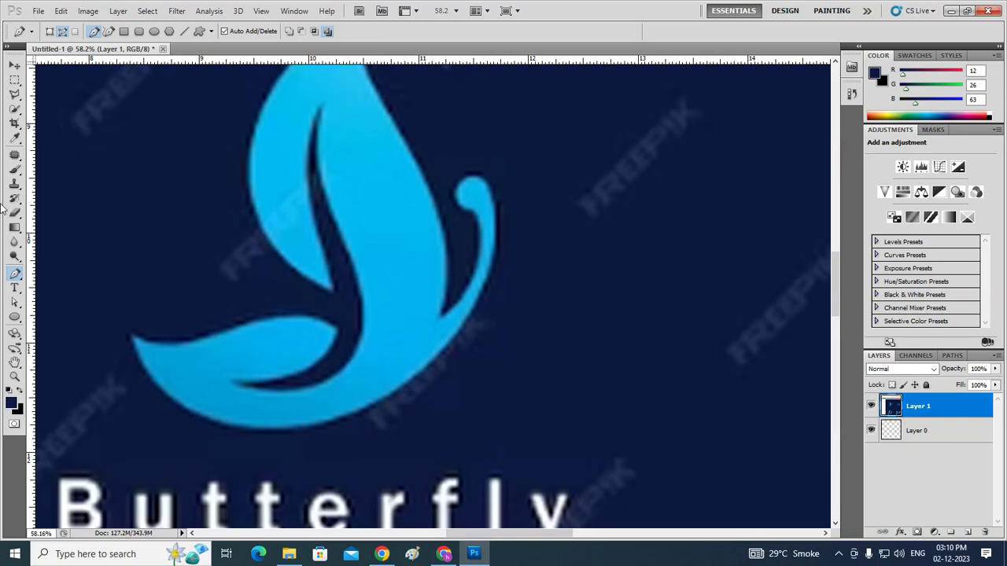
pyautogui.click(15, 66)
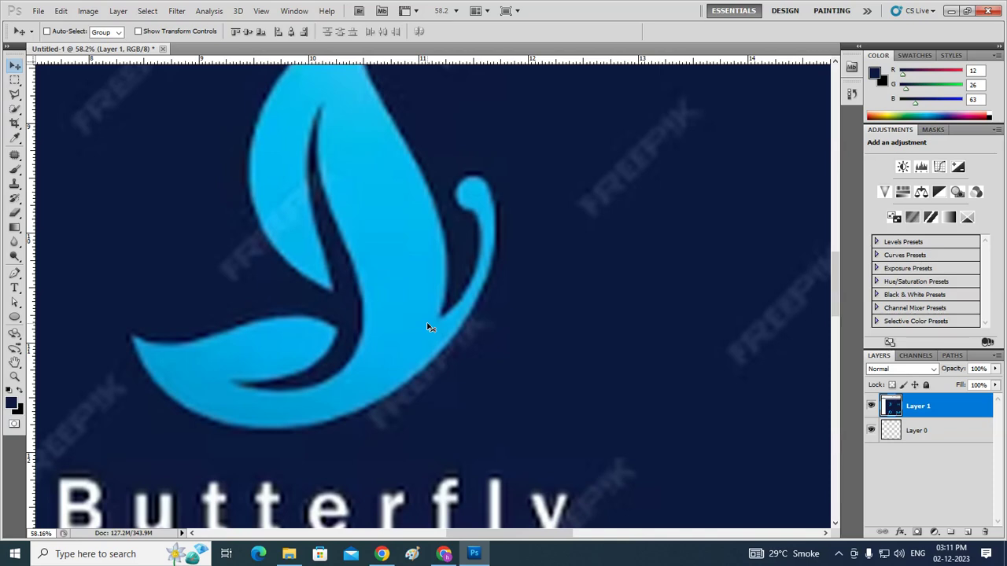
# Select the bottom layer and look through the Paths and Channels panels before returning to Layers
pyautogui.click(906, 430)
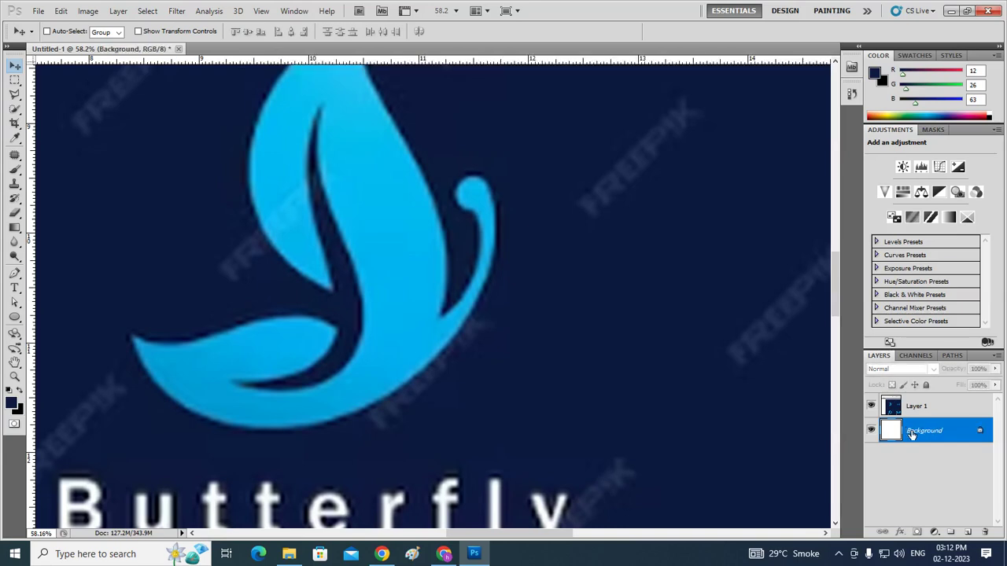
pyautogui.click(948, 356)
pyautogui.click(916, 356)
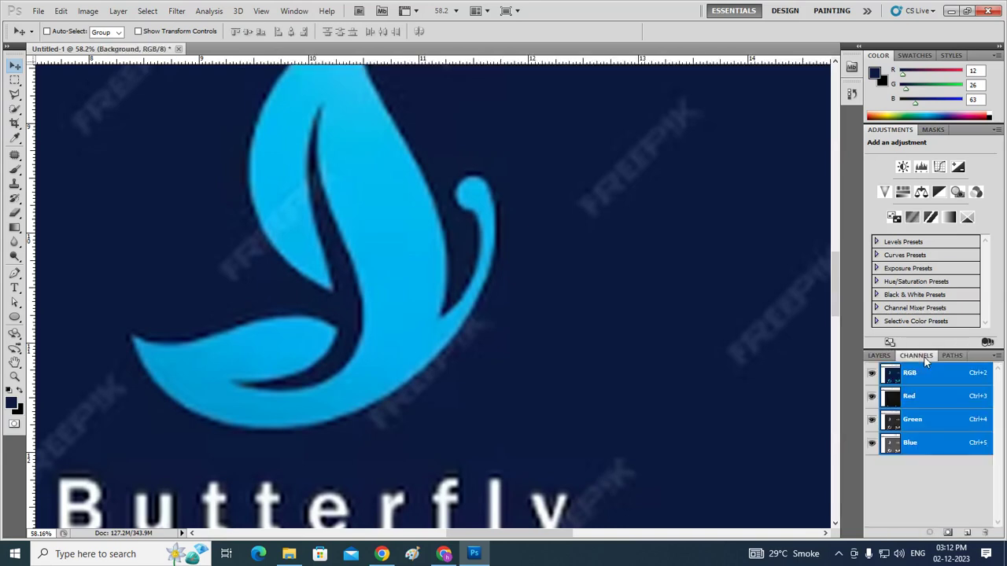
pyautogui.click(879, 355)
pyautogui.click(915, 355)
pyautogui.click(950, 355)
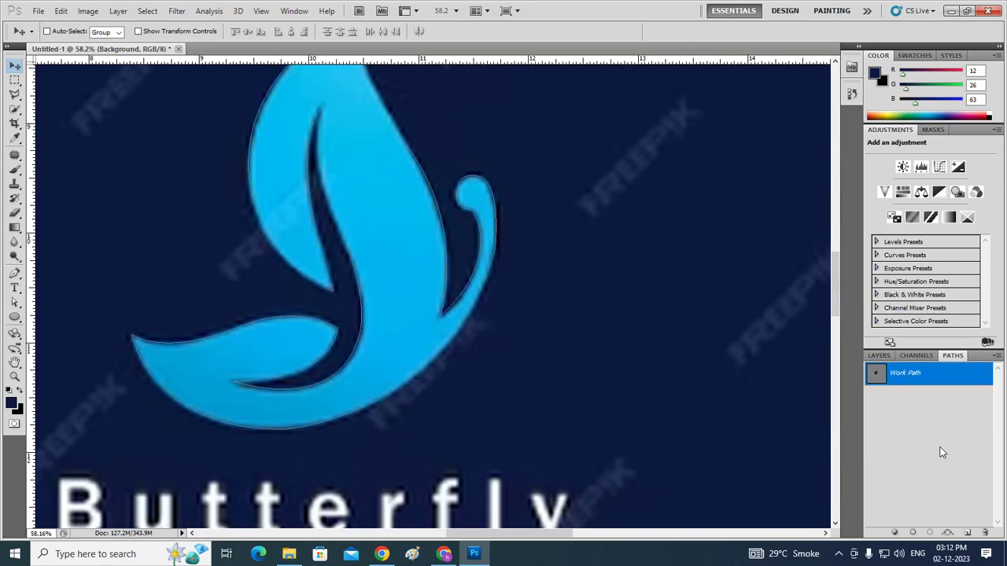
pyautogui.click(878, 356)
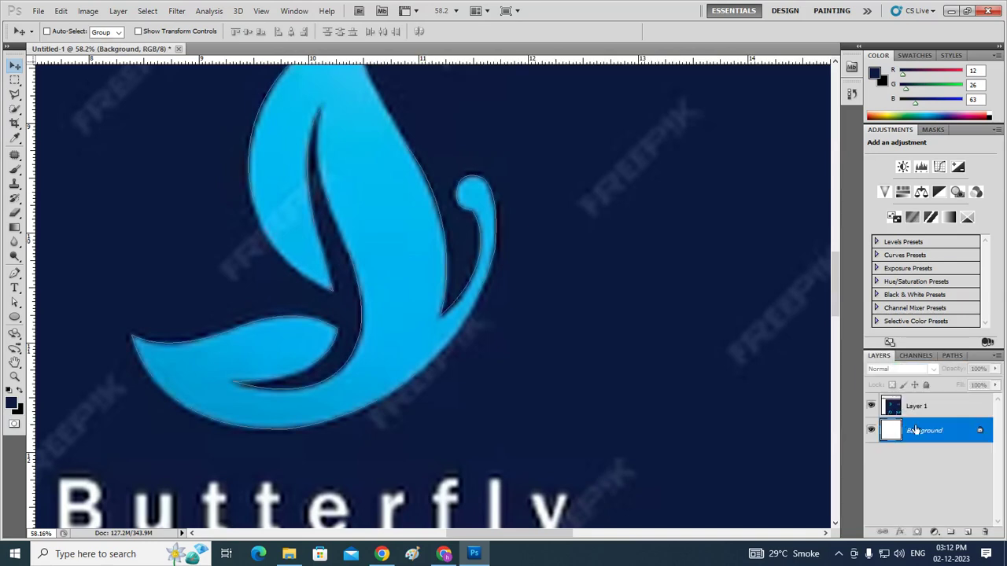
# Convert the Background into Layer 0 and make Layer 1 the active layer
pyautogui.doubleClick(969, 437)
pyautogui.click(604, 193)
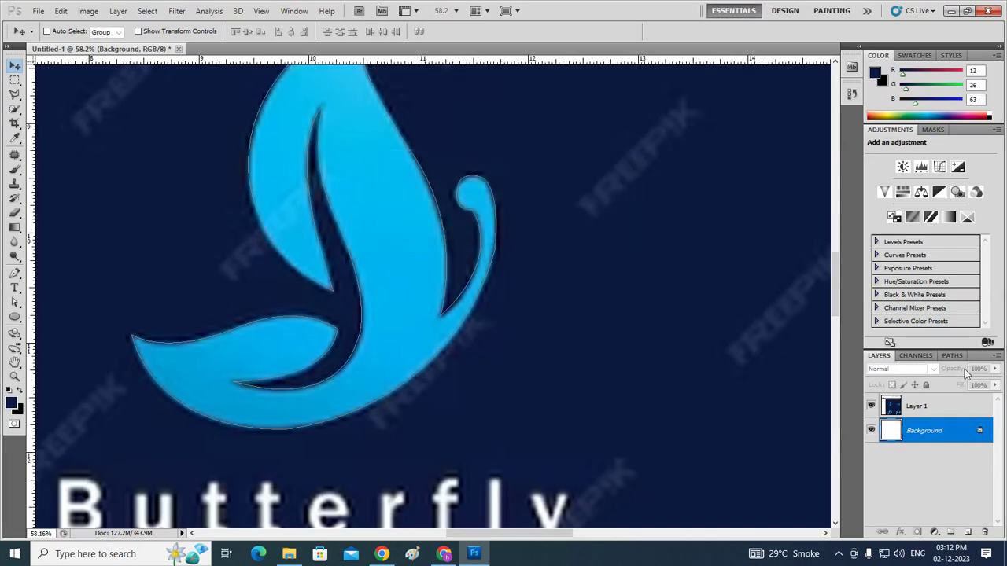
pyautogui.click(948, 407)
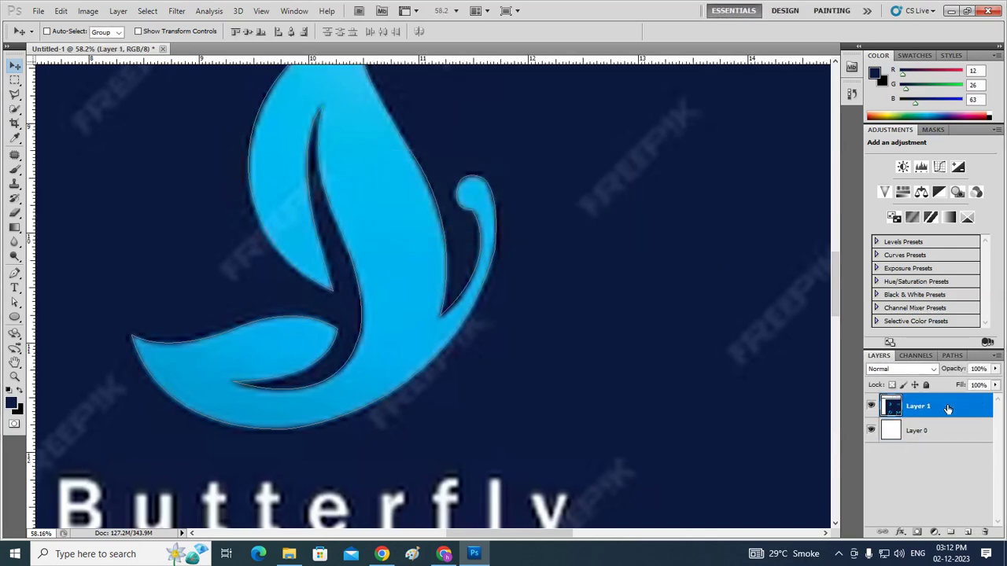
pyautogui.scroll(2, 535, 422)
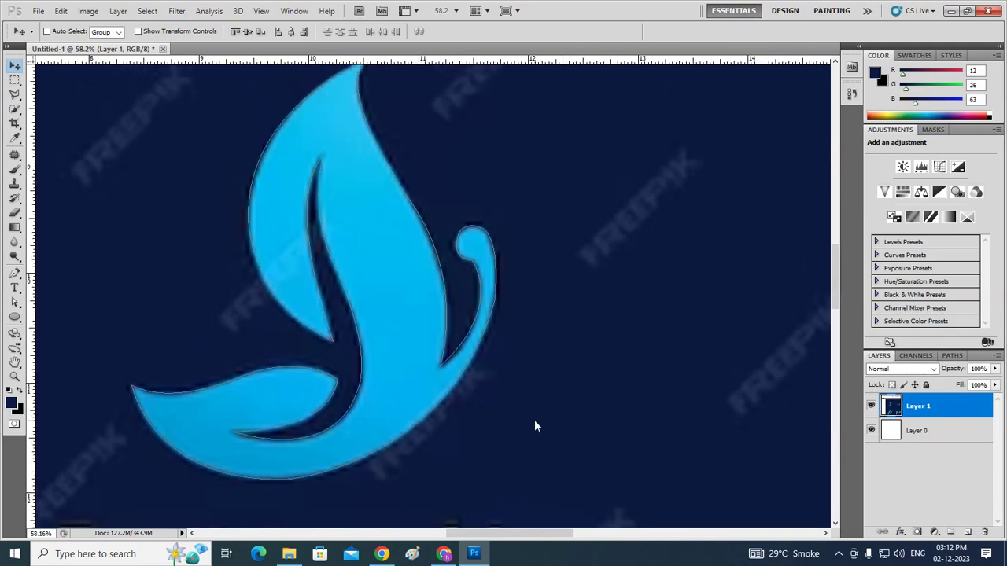
pyautogui.scroll(1, 534, 425)
pyautogui.scroll(-3, 534, 425)
pyautogui.scroll(-3, 534, 425)
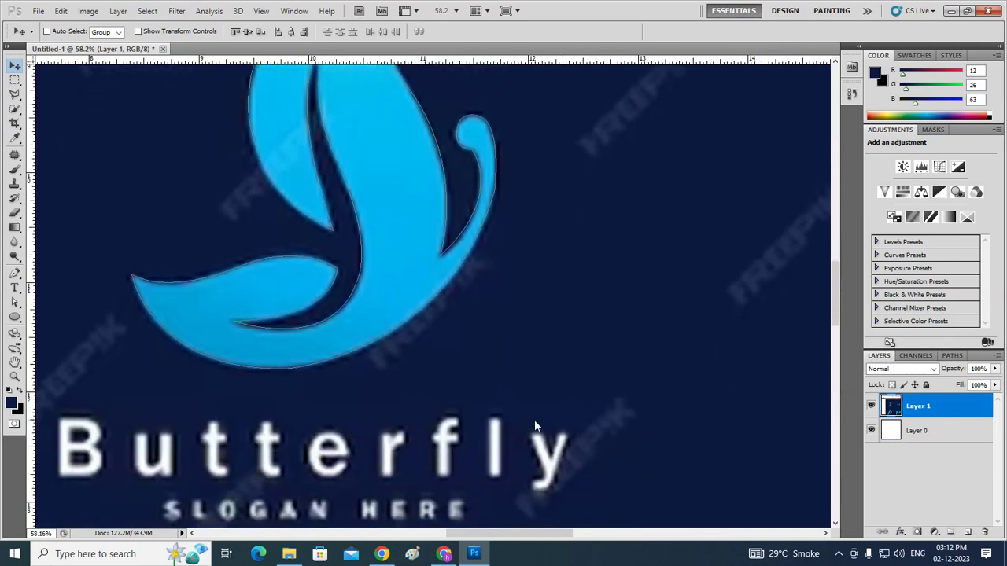
pyautogui.scroll(-2, 534, 426)
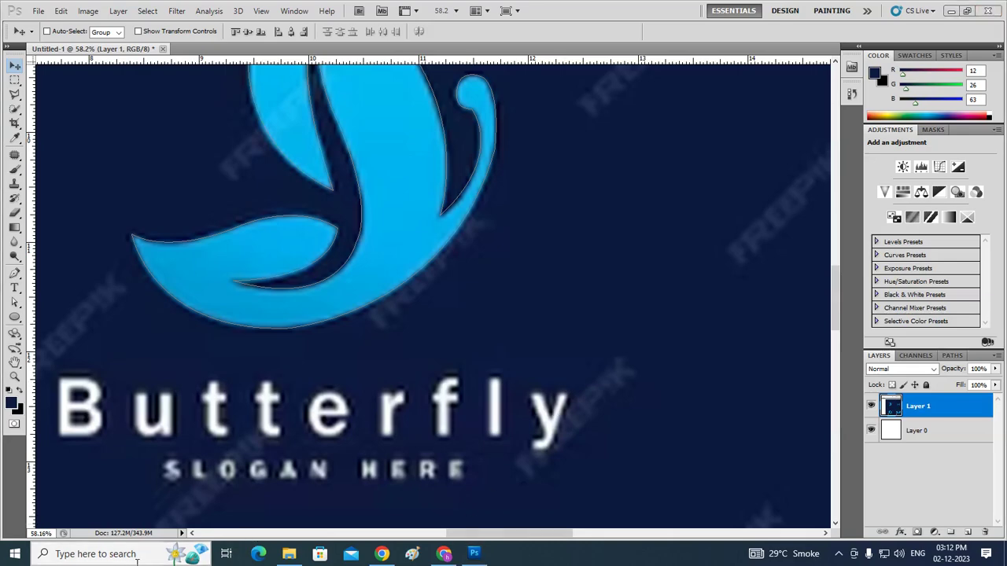
pyautogui.write('run')
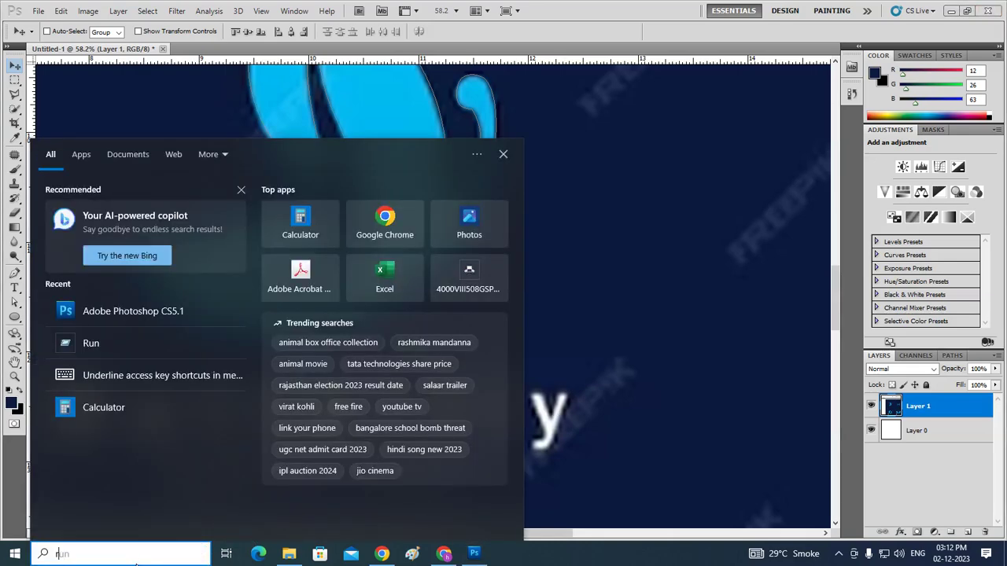
pyautogui.press('Return')
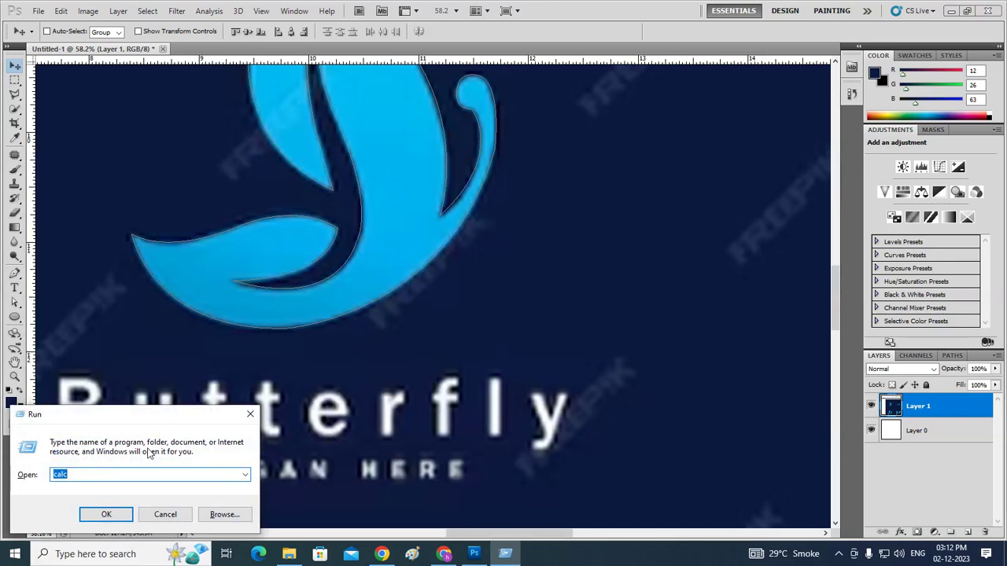
pyautogui.write('B')
pyautogui.press('BackSpace')
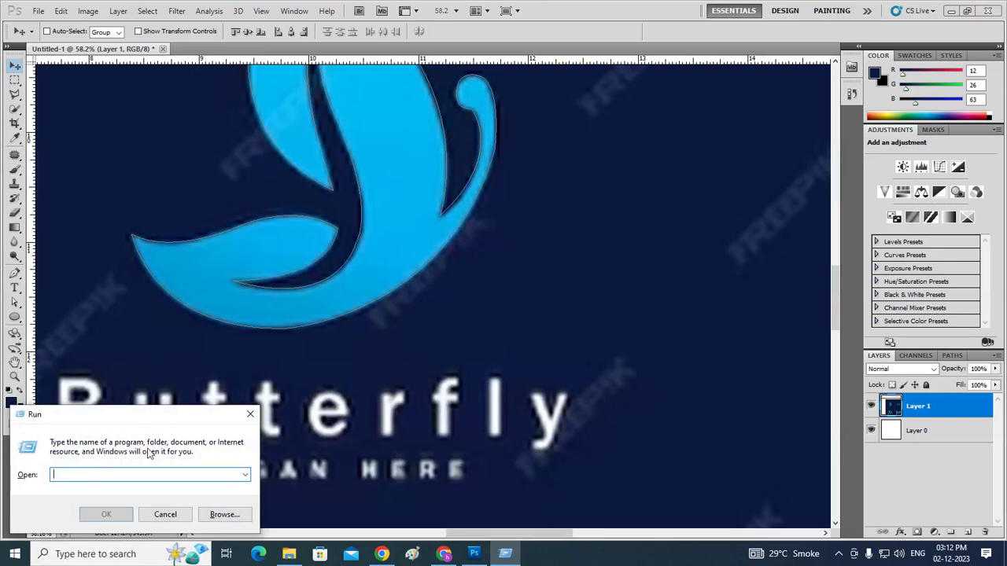
pyautogui.write('Bu')
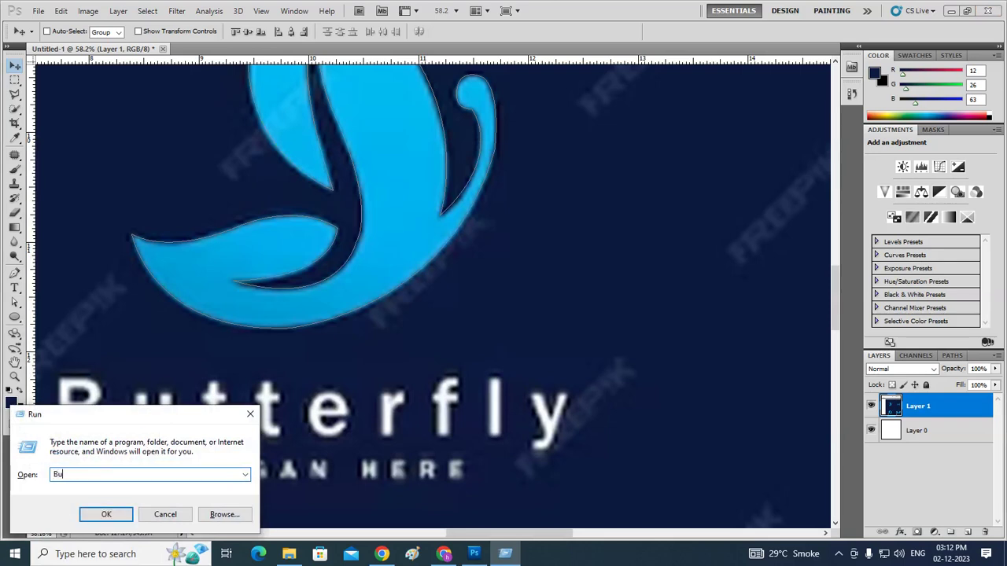
pyautogui.write('tter')
pyautogui.write('fly')
pyautogui.hotkey('ctrl', 'a')
pyautogui.click(250, 413)
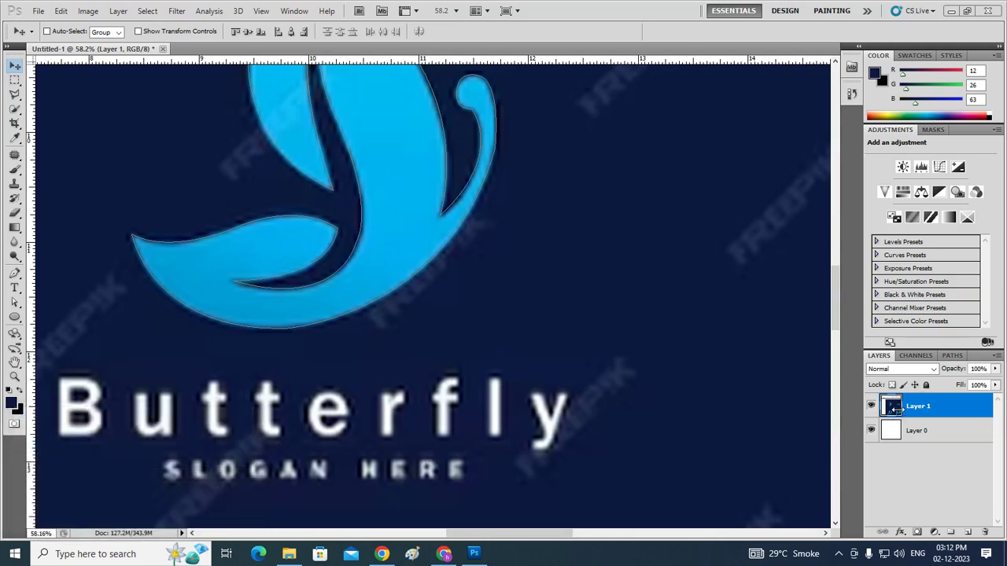
# Remove the butterfly Work Path and confirm the Paths panel is empty, returning to Layers
pyautogui.click(952, 355)
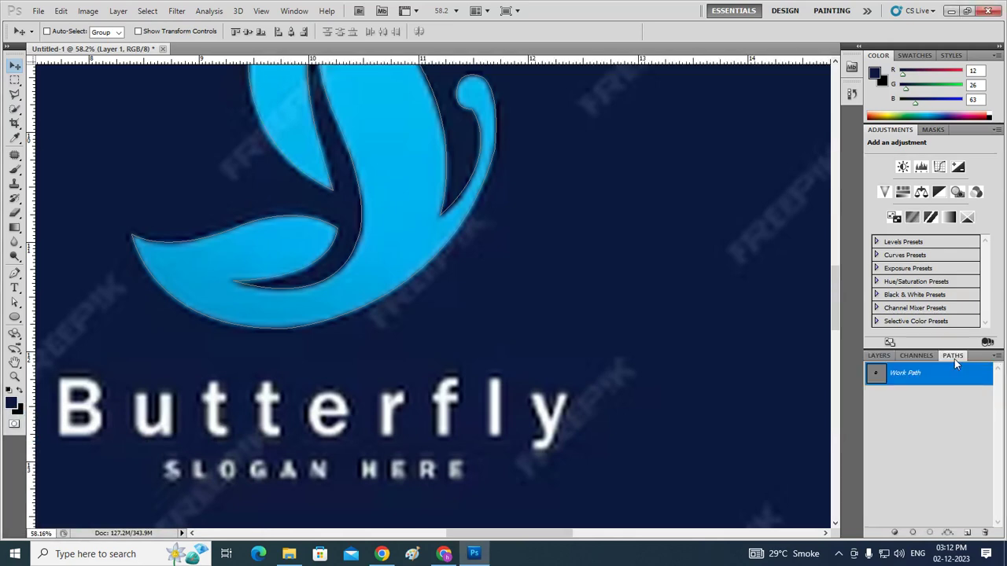
pyautogui.click(921, 357)
pyautogui.click(879, 355)
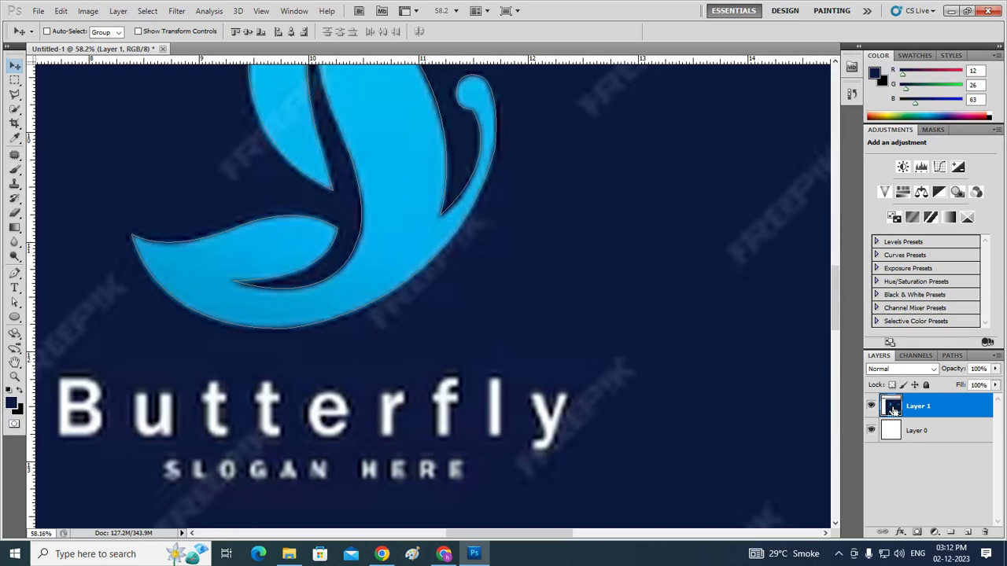
pyautogui.hotkey('ctrl', 'd')
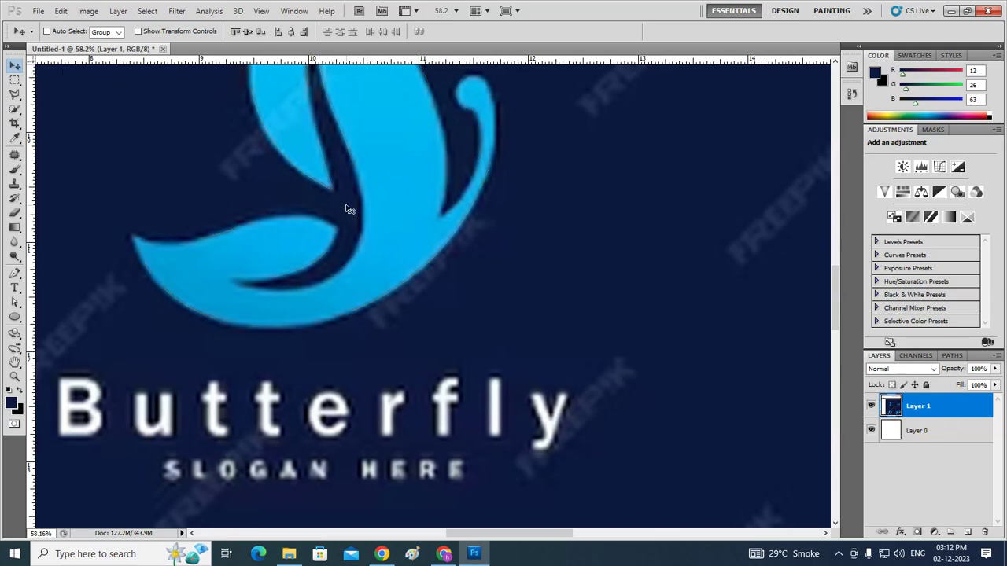
pyautogui.click(953, 356)
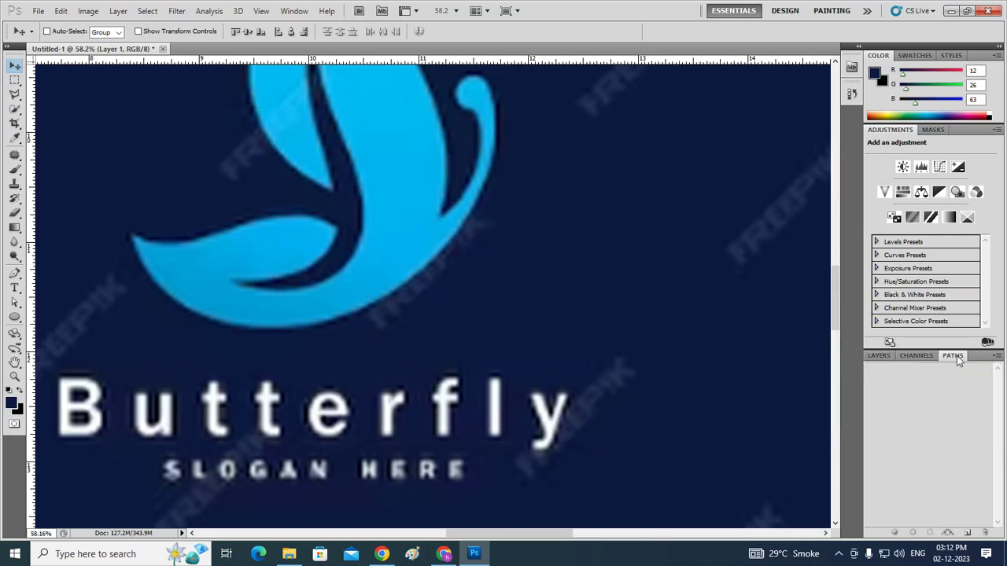
pyautogui.click(917, 355)
pyautogui.click(878, 356)
# Select Layer 1 and add a new empty Layer 2 above it
pyautogui.click(933, 480)
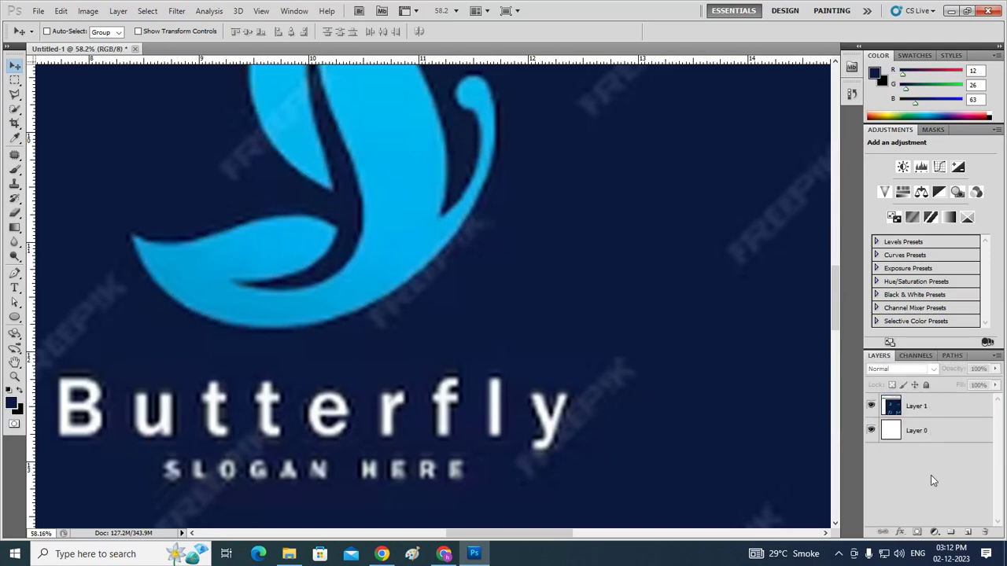
pyautogui.click(917, 406)
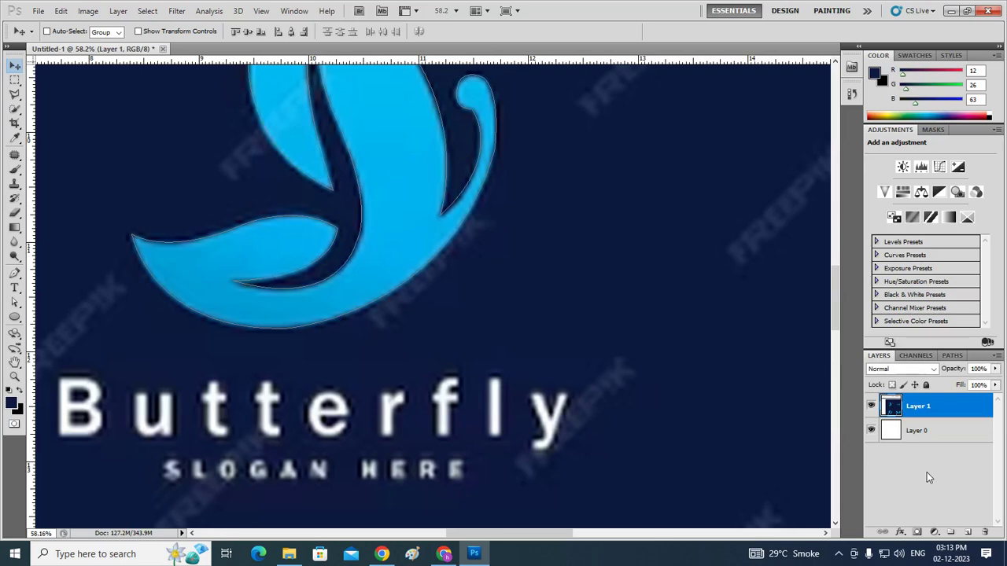
pyautogui.click(968, 533)
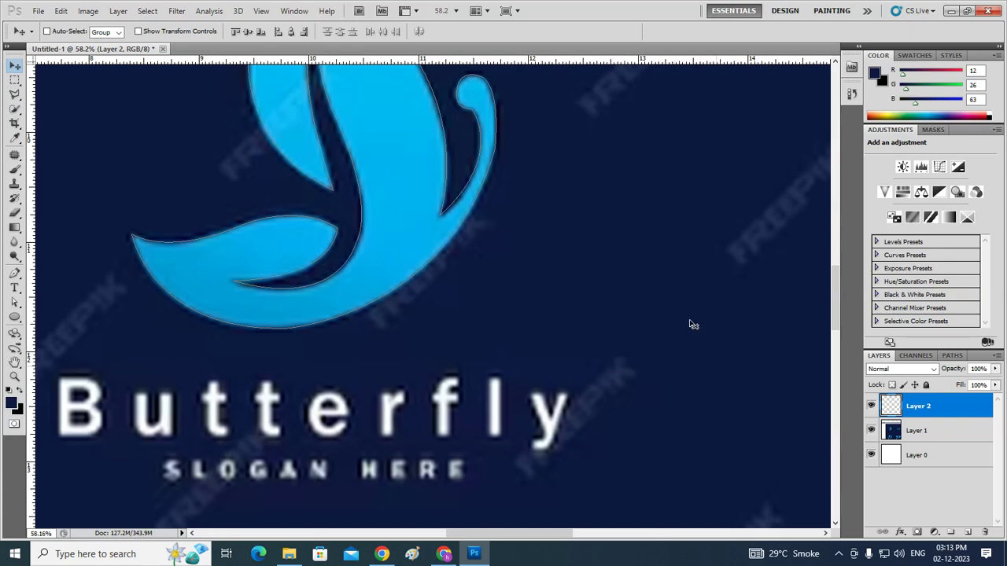
# Sample the butterfly's light blue, load the Work Path as a selection and fill it on Layer 2
pyautogui.press('i')
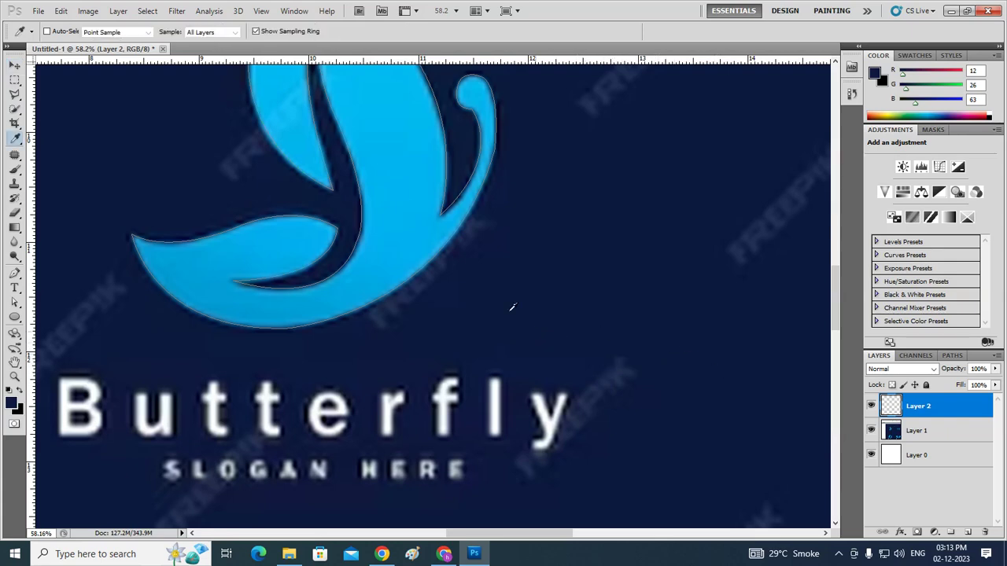
pyautogui.click(395, 192)
pyautogui.click(15, 65)
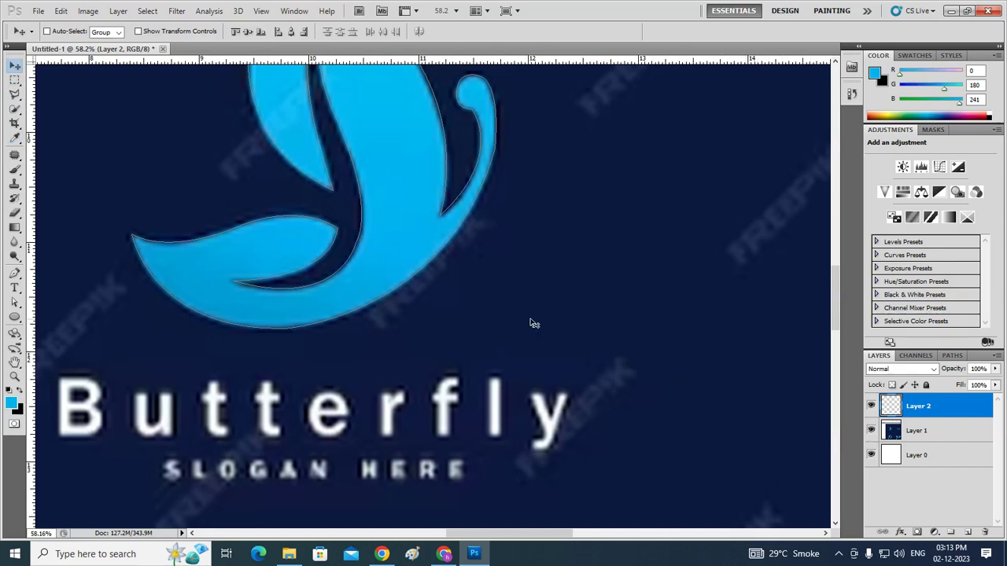
pyautogui.click(951, 356)
pyautogui.keyDown('ctrl'); pyautogui.click(873, 378); pyautogui.keyUp('ctrl')
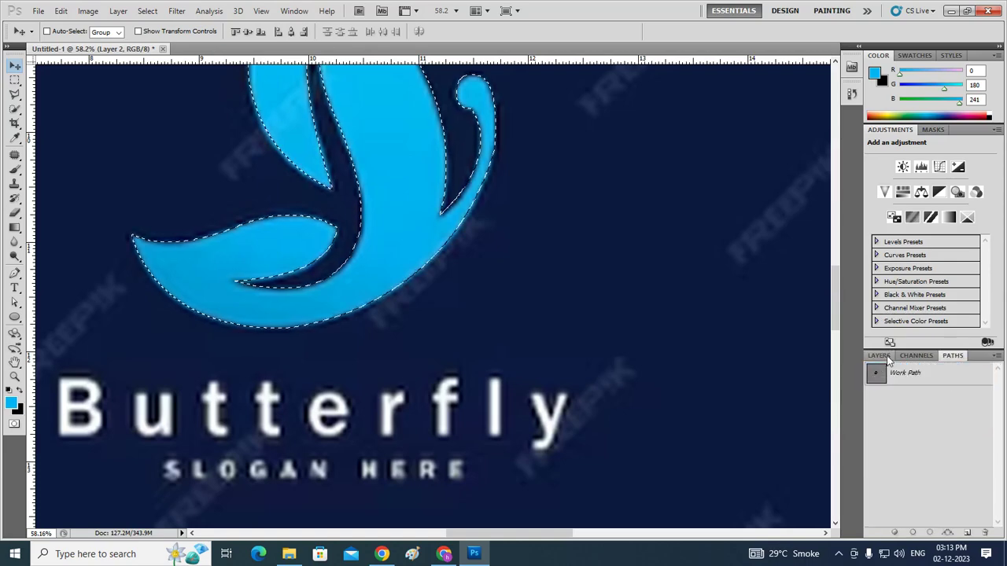
pyautogui.click(879, 356)
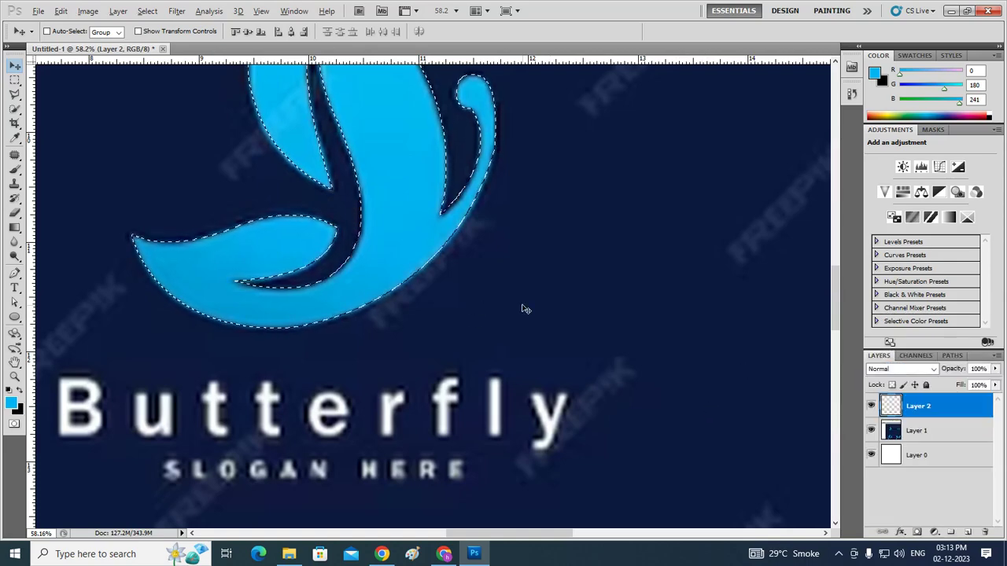
pyautogui.hotkey('alt', 'BackSpace')
pyautogui.hotkey('ctrl', 'd')
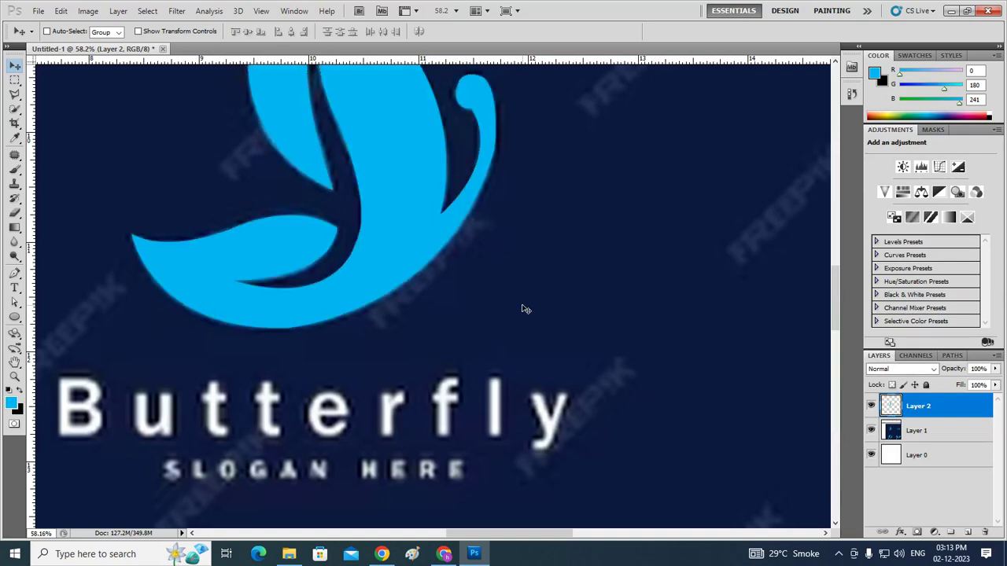
pyautogui.click(915, 432)
# Delete Layer 1, fit the canvas on screen, and enlarge the butterfly to about 352%
pyautogui.press('Delete')
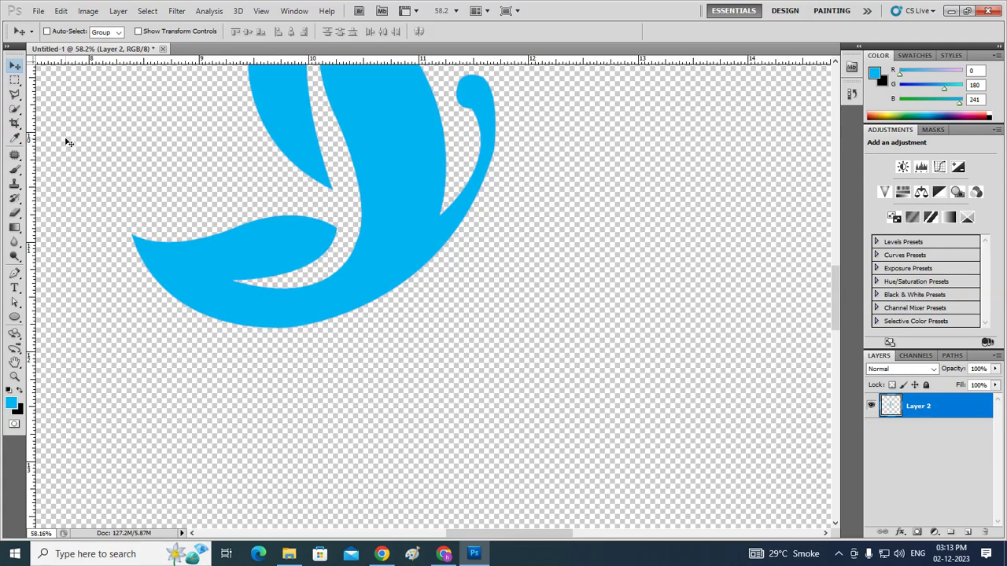
pyautogui.hotkey('ctrl', '0')
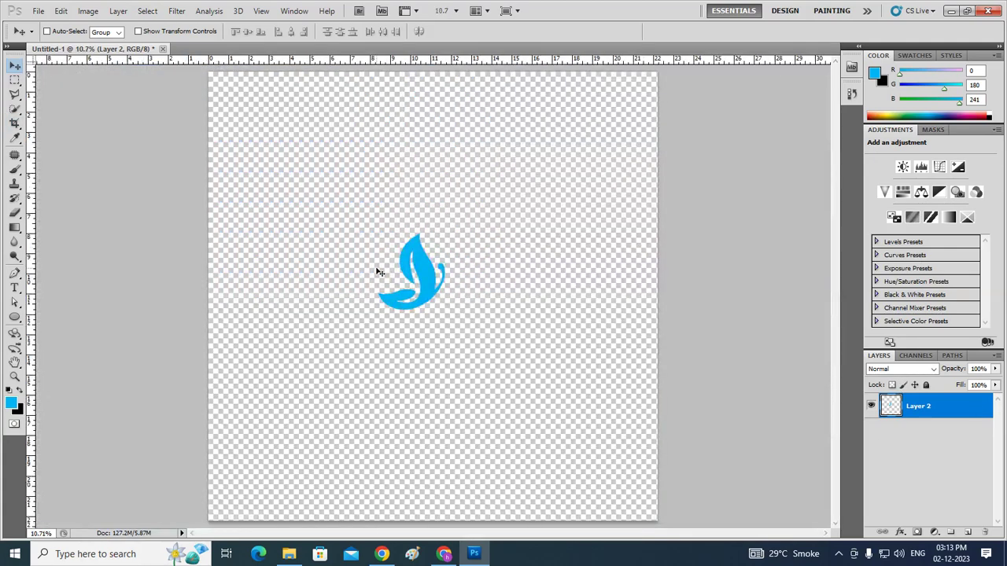
pyautogui.hotkey('ctrl', 't')
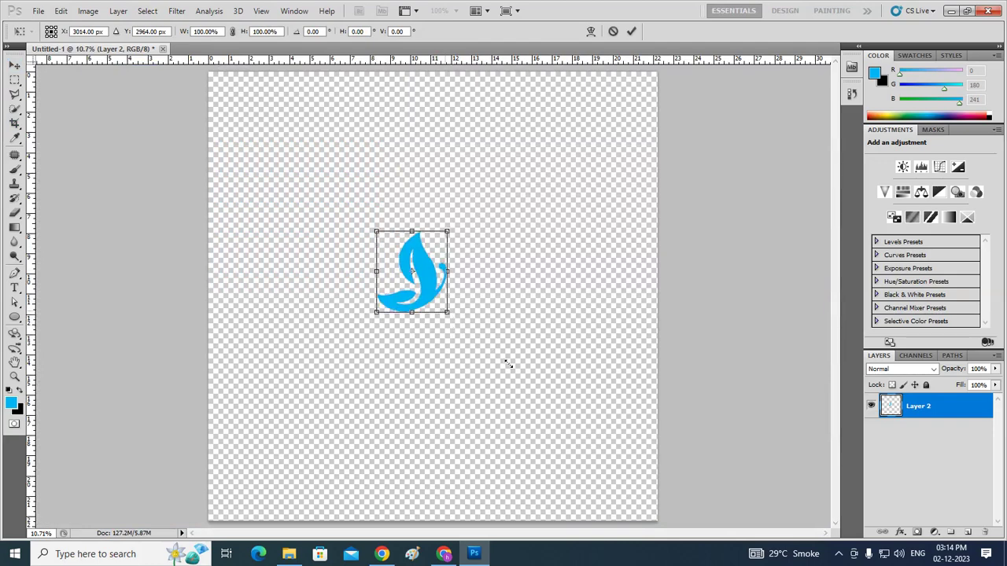
pyautogui.moveTo(445, 311); pyautogui.dragTo(530, 407)
pyautogui.moveTo(486, 344); pyautogui.dragTo(499, 333)
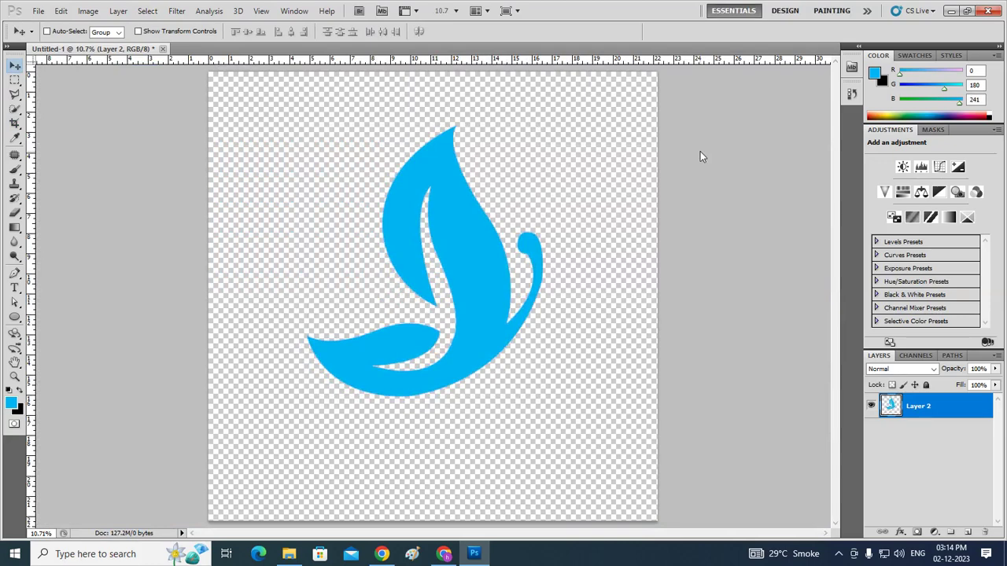
# Centre the butterfly vertically and horizontally on the canvas, then deselect and return to Layers
pyautogui.hotkey('ctrl', 'a')
pyautogui.click(248, 31)
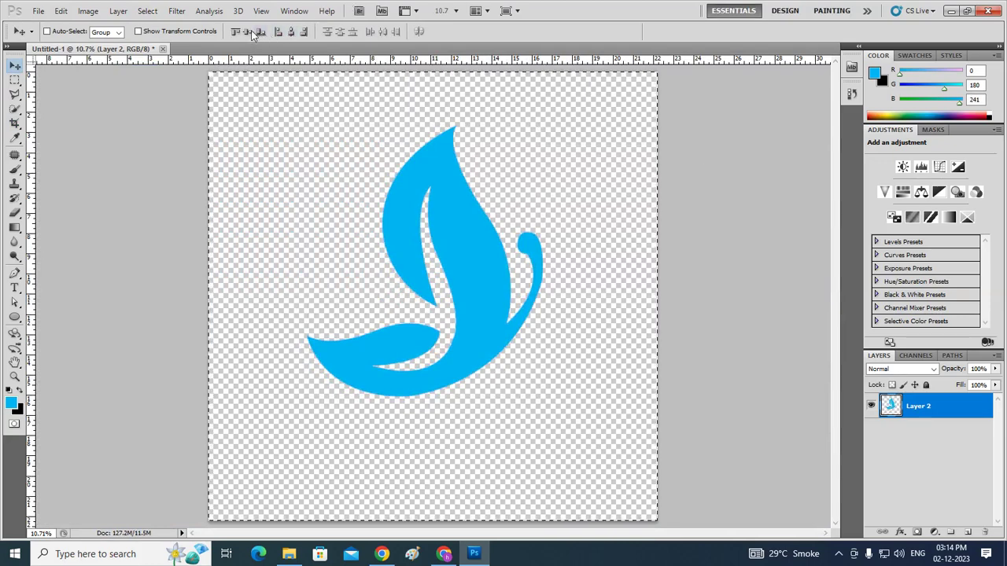
pyautogui.click(290, 31)
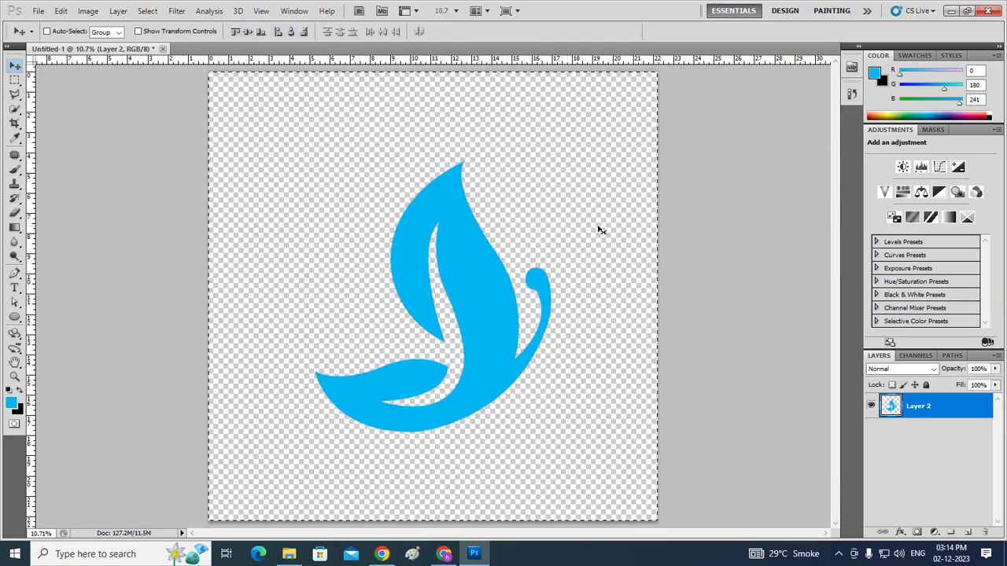
pyautogui.hotkey('ctrl', 'd')
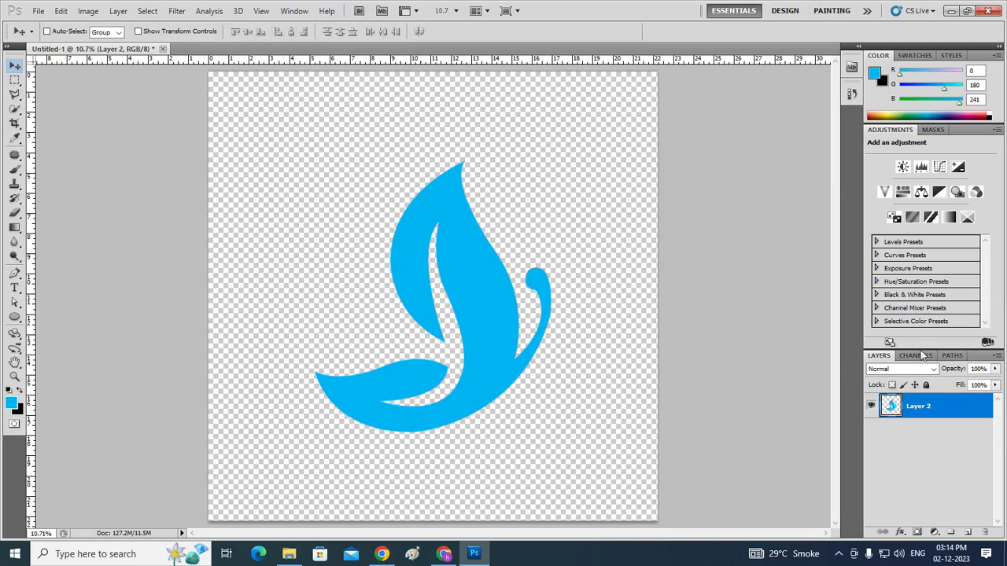
pyautogui.click(916, 356)
pyautogui.click(952, 356)
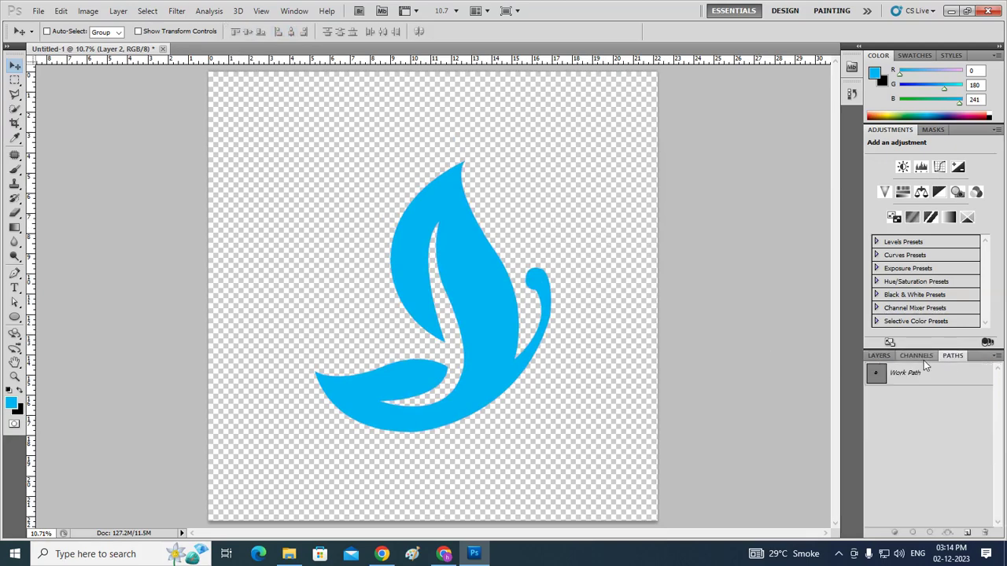
pyautogui.click(917, 356)
pyautogui.click(879, 356)
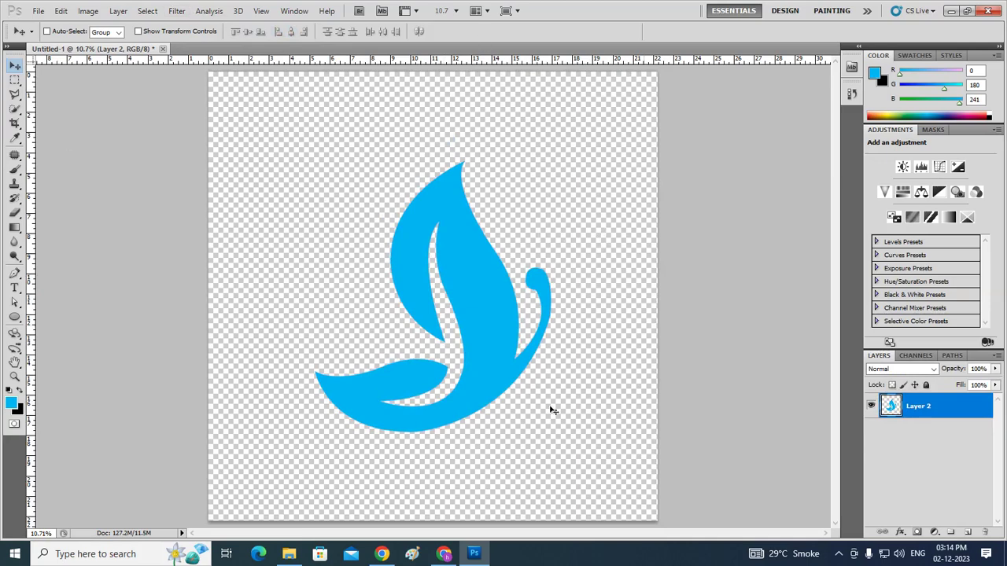
# Type the word 'Butterfly' on the canvas below the butterfly shape
pyautogui.click(14, 288)
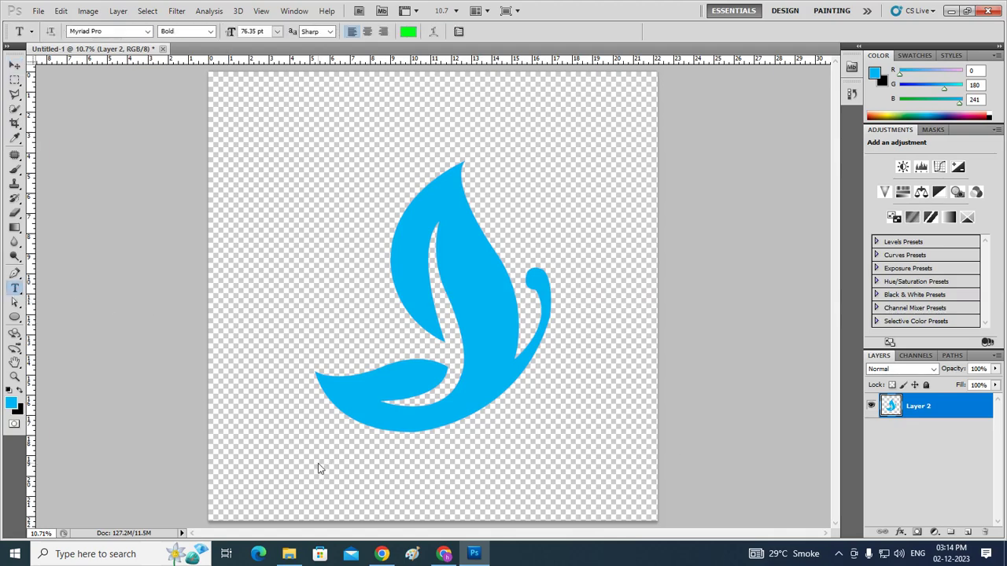
pyautogui.click(318, 463)
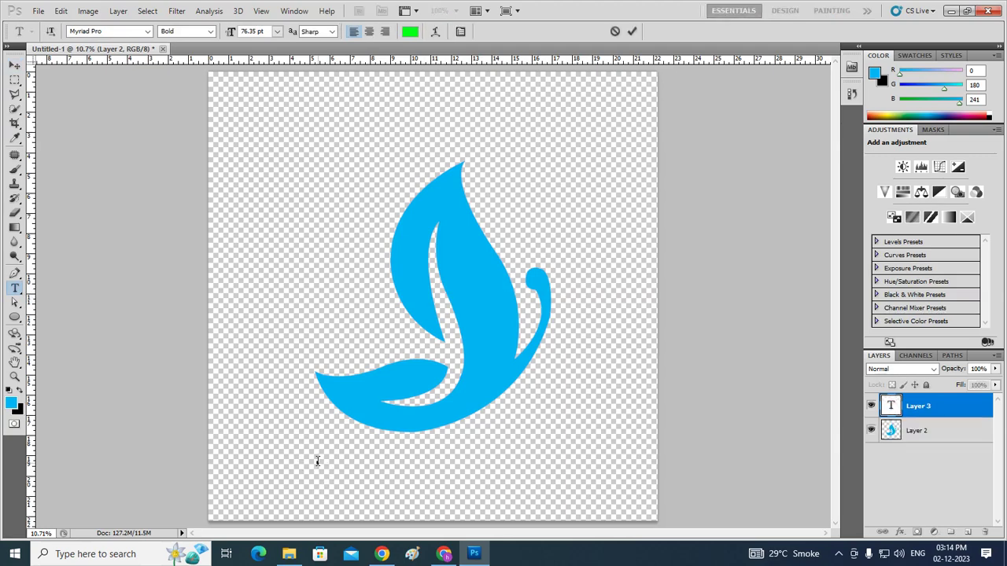
pyautogui.write('Butterfly')
pyautogui.click(15, 65)
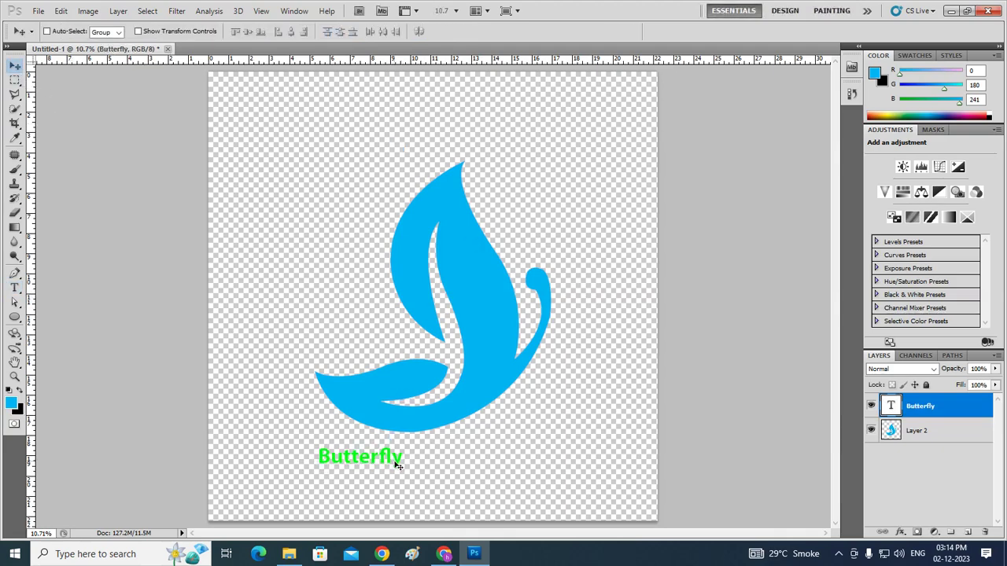
# Move the Butterfly text under the butterfly and enlarge it about 341%
pyautogui.moveTo(398, 466); pyautogui.dragTo(473, 474)
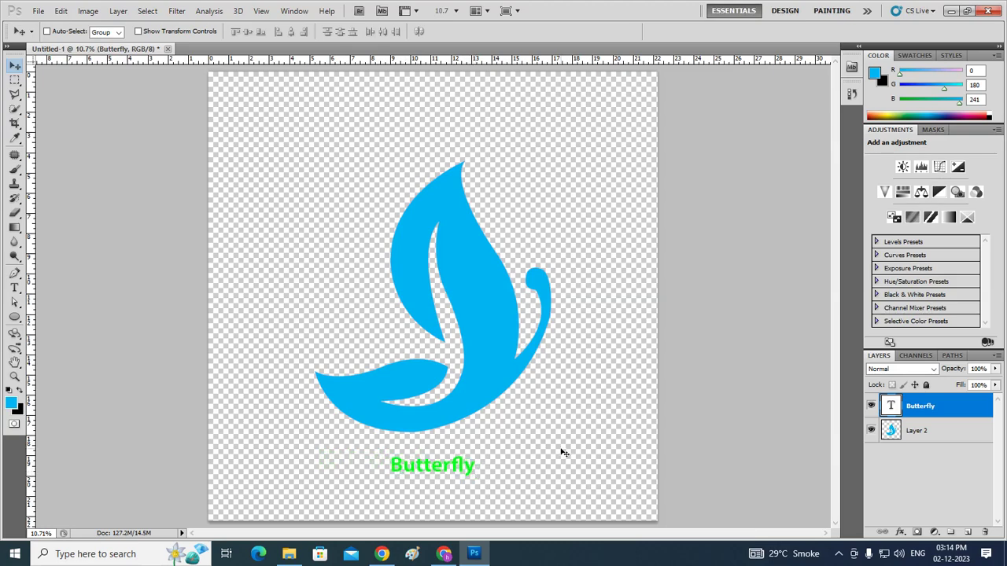
pyautogui.hotkey('ctrl', 't')
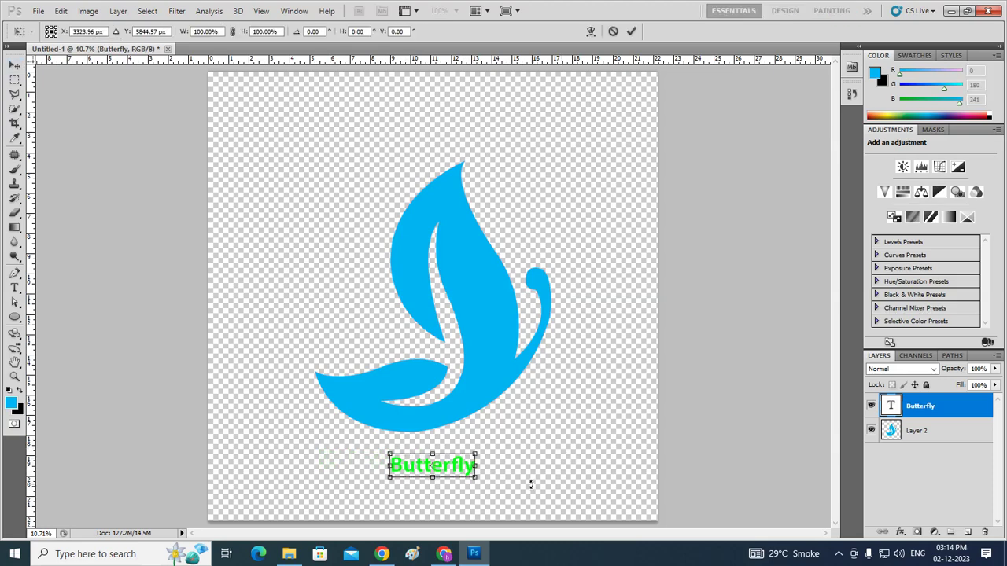
pyautogui.moveTo(475, 476); pyautogui.dragTo(571, 502)
pyautogui.click(632, 31)
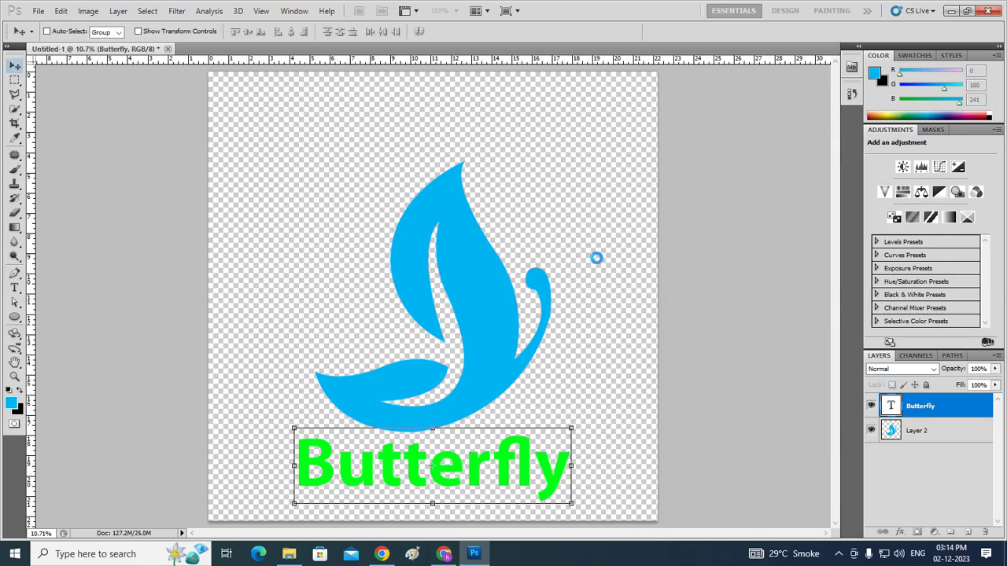
pyautogui.moveTo(554, 485); pyautogui.dragTo(553, 478)
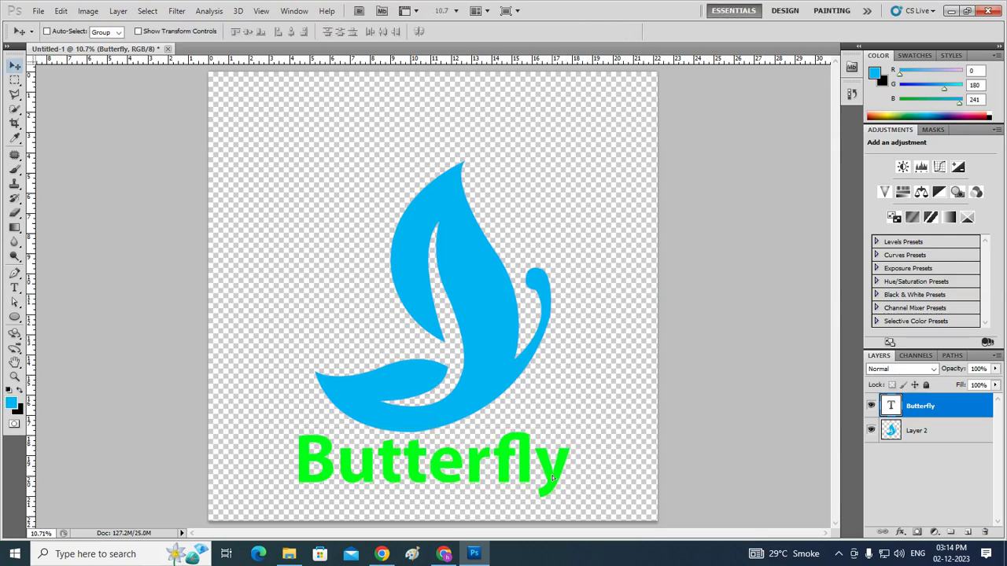
# Raise the blue butterfly shape on Layer 2 higher on the canvas
pyautogui.click(941, 433)
pyautogui.click(943, 415)
pyautogui.click(925, 432)
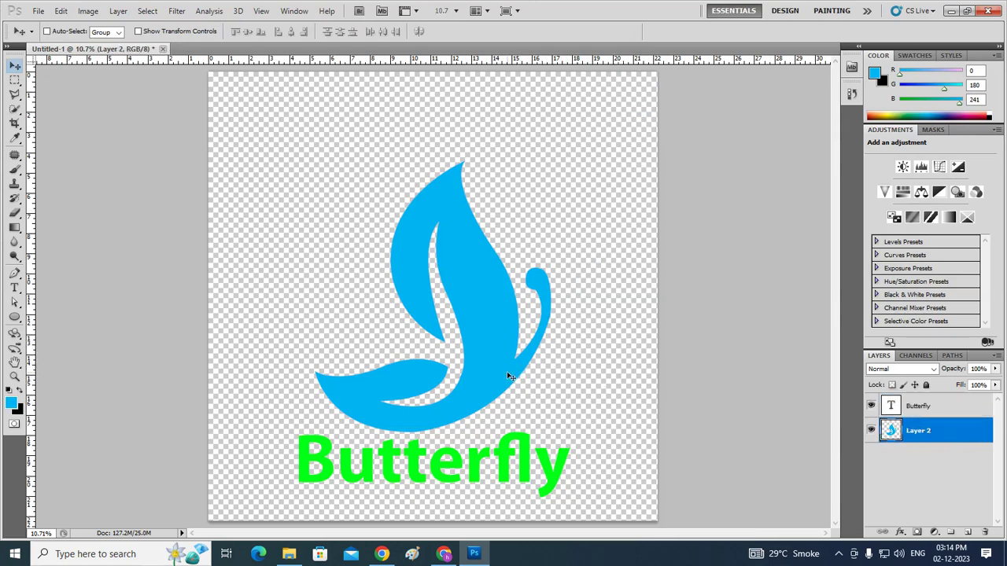
pyautogui.moveTo(506, 390); pyautogui.dragTo(507, 344)
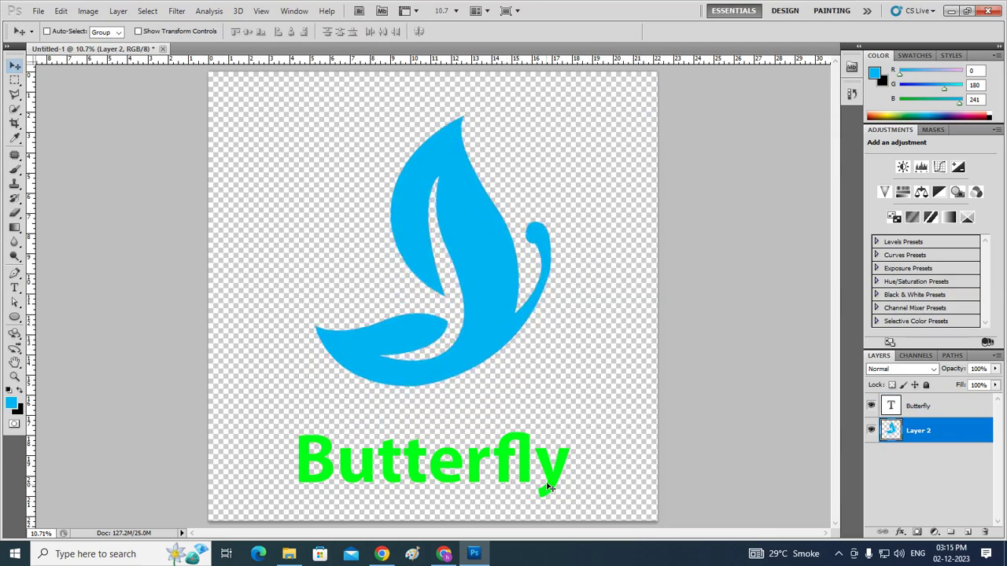
pyautogui.moveTo(553, 481); pyautogui.dragTo(552, 479)
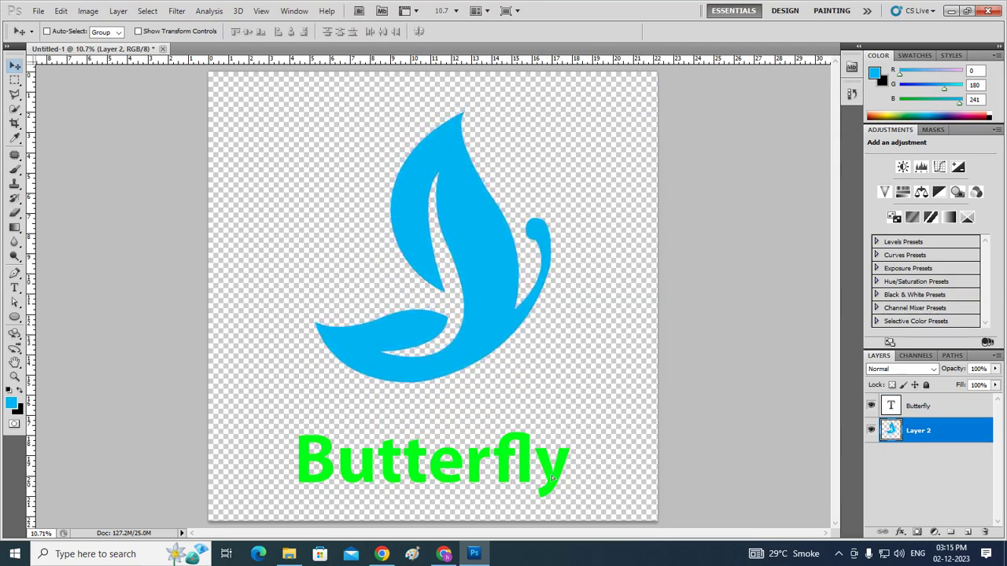
# Move the Butterfly text up and centre it horizontally on the canvas
pyautogui.click(946, 411)
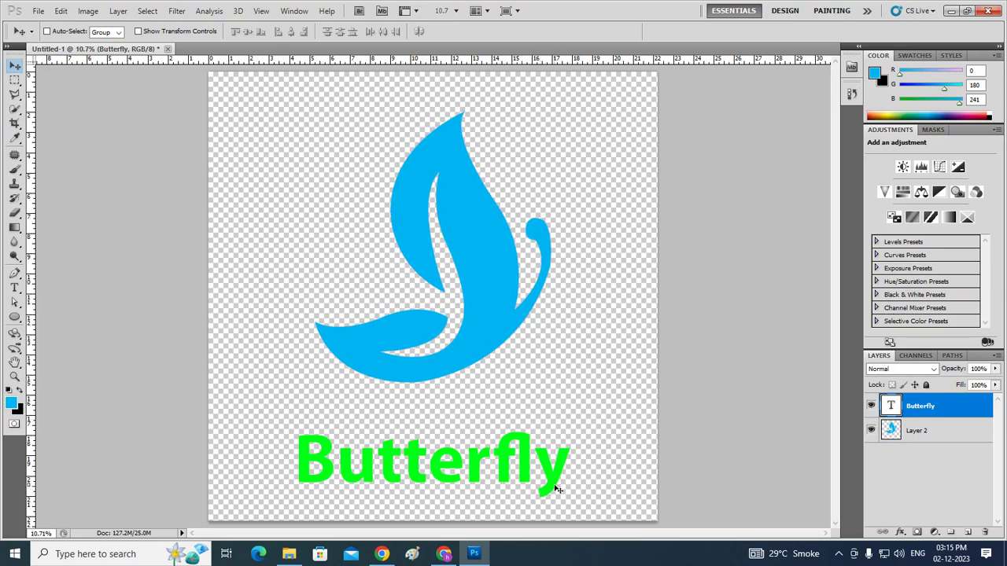
pyautogui.moveTo(554, 485); pyautogui.dragTo(553, 467)
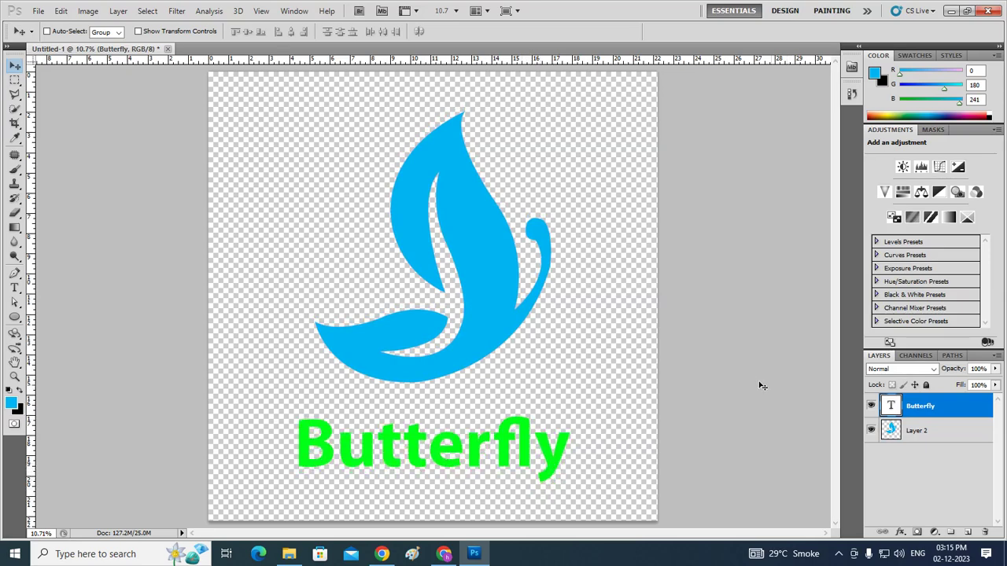
pyautogui.hotkey('ctrl', 'a')
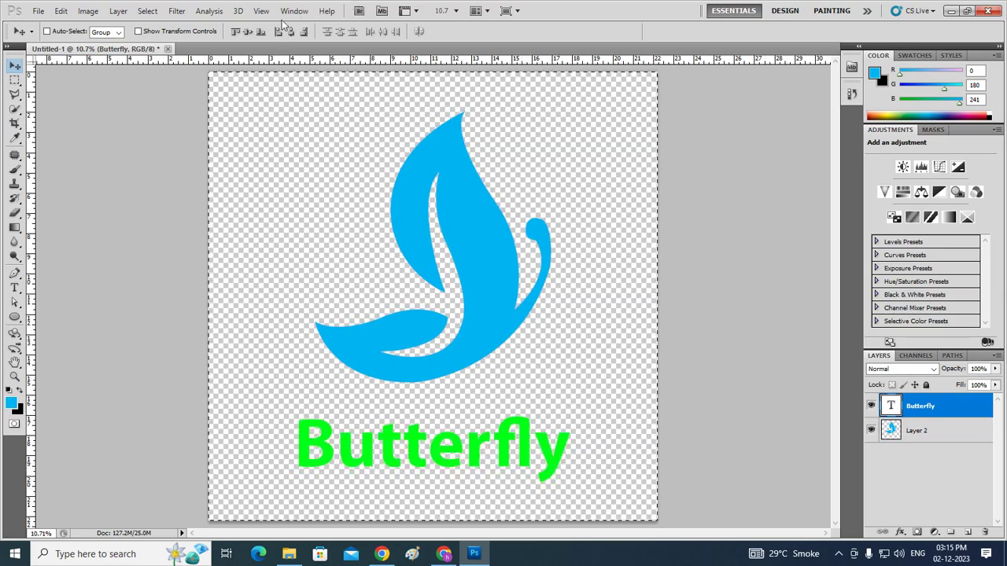
pyautogui.click(290, 31)
pyautogui.hotkey('ctrl', 'd')
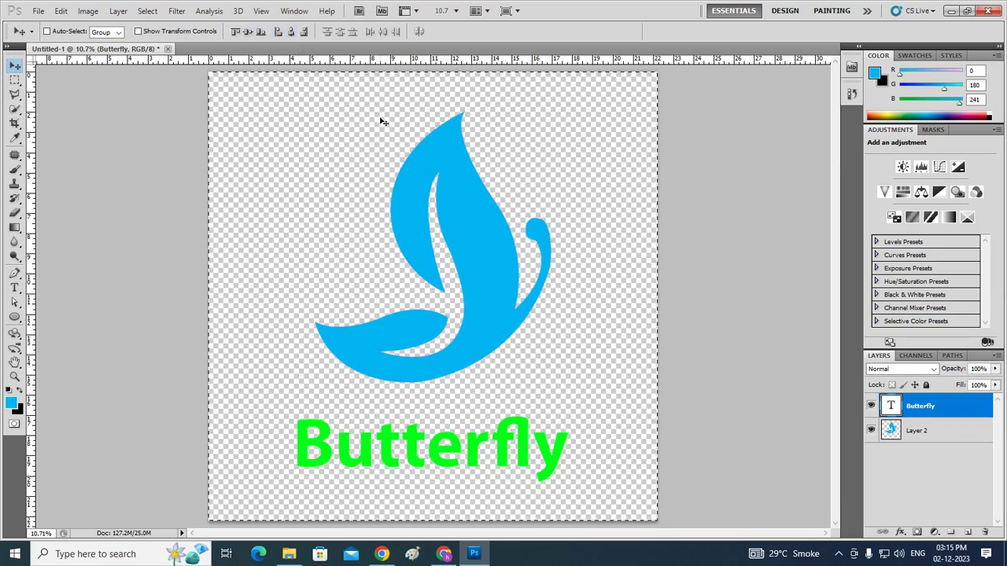
pyautogui.click(937, 466)
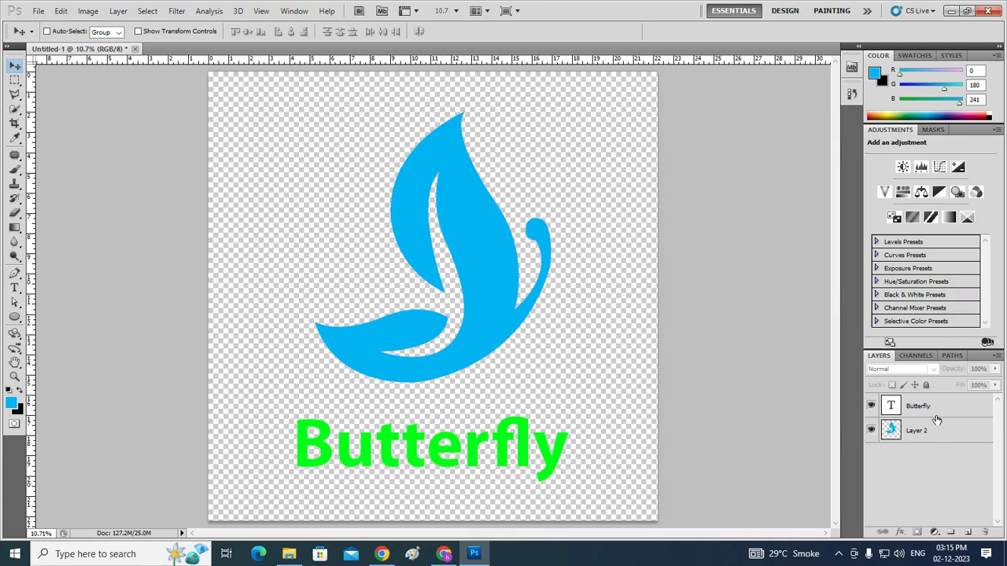
# Add a new empty layer and move it to the bottom of the stack
pyautogui.click(920, 355)
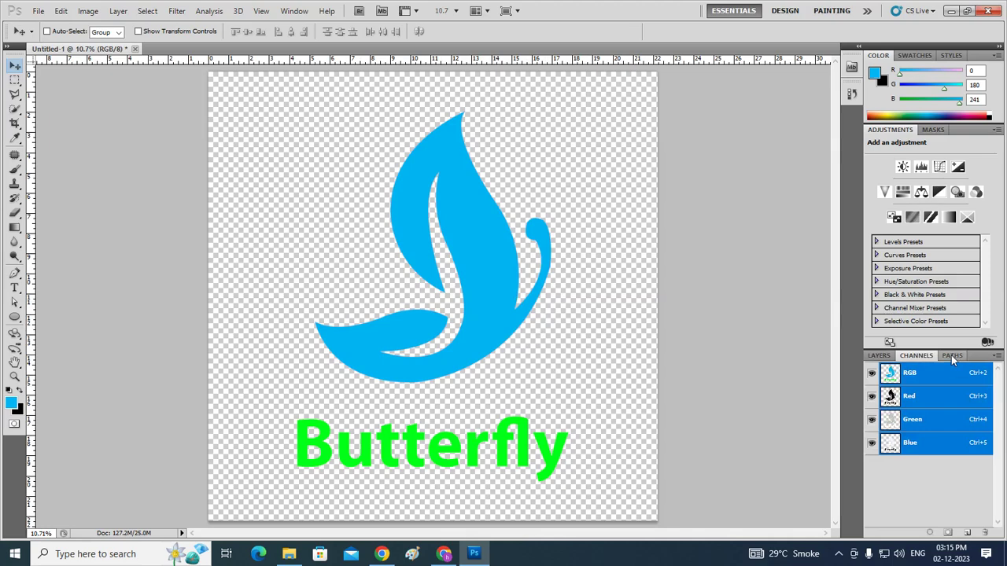
pyautogui.click(951, 355)
pyautogui.click(916, 356)
pyautogui.click(881, 356)
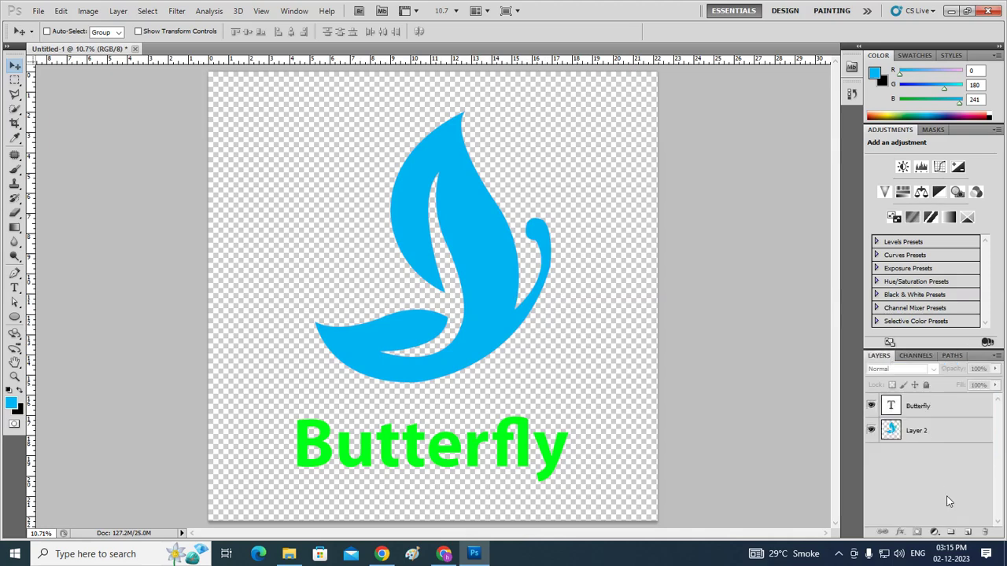
pyautogui.click(968, 533)
pyautogui.moveTo(924, 407); pyautogui.dragTo(938, 489)
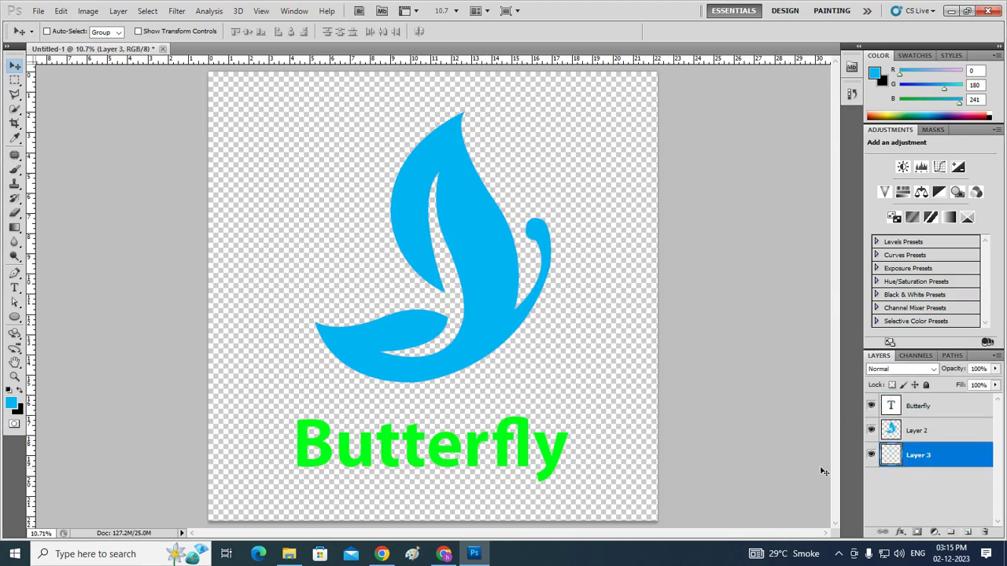
# Change the Butterfly text colour to white (ffffff)
pyautogui.click(893, 405)
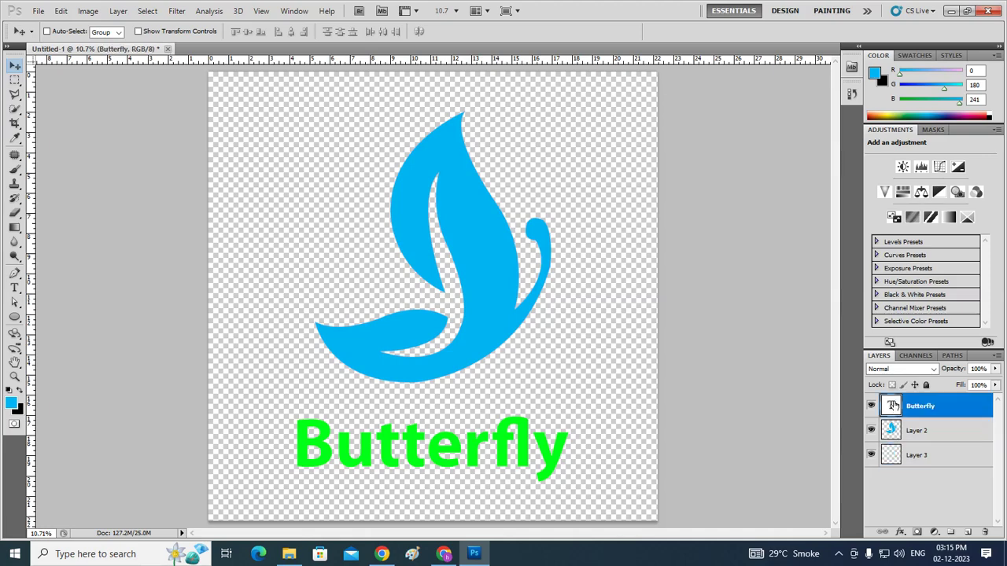
pyautogui.doubleClick(891, 406)
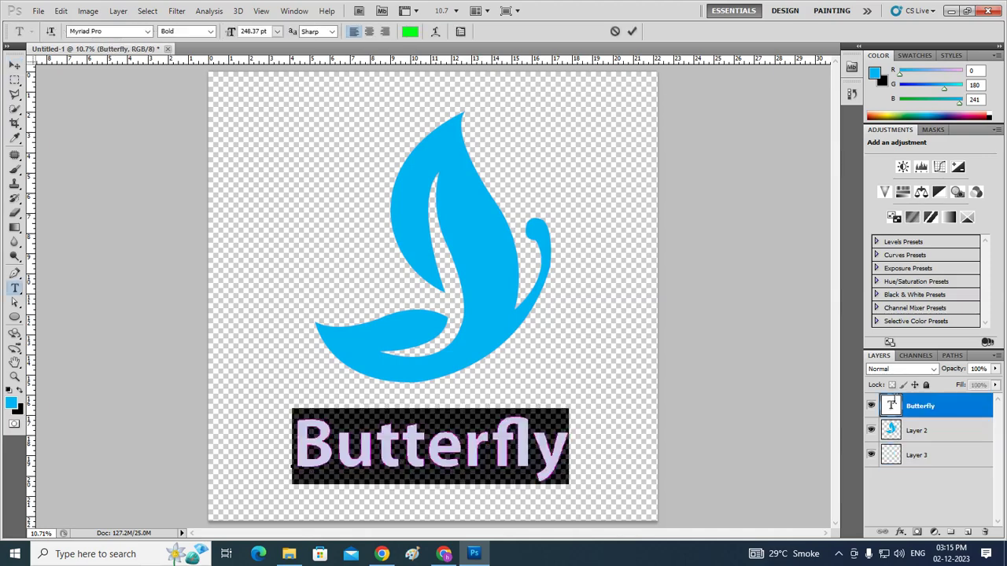
pyautogui.click(410, 36)
pyautogui.moveTo(619, 218); pyautogui.dragTo(475, 163)
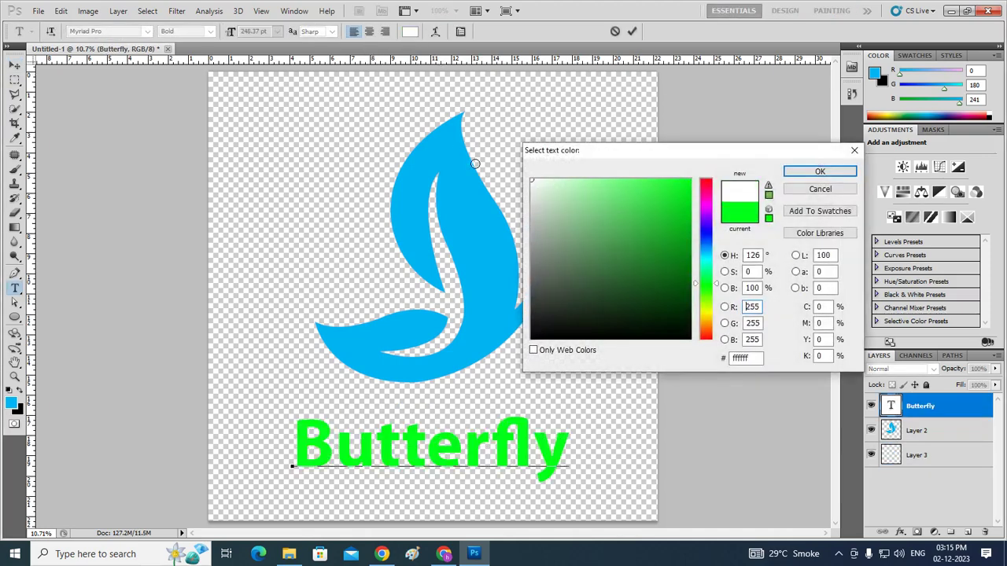
pyautogui.click(798, 172)
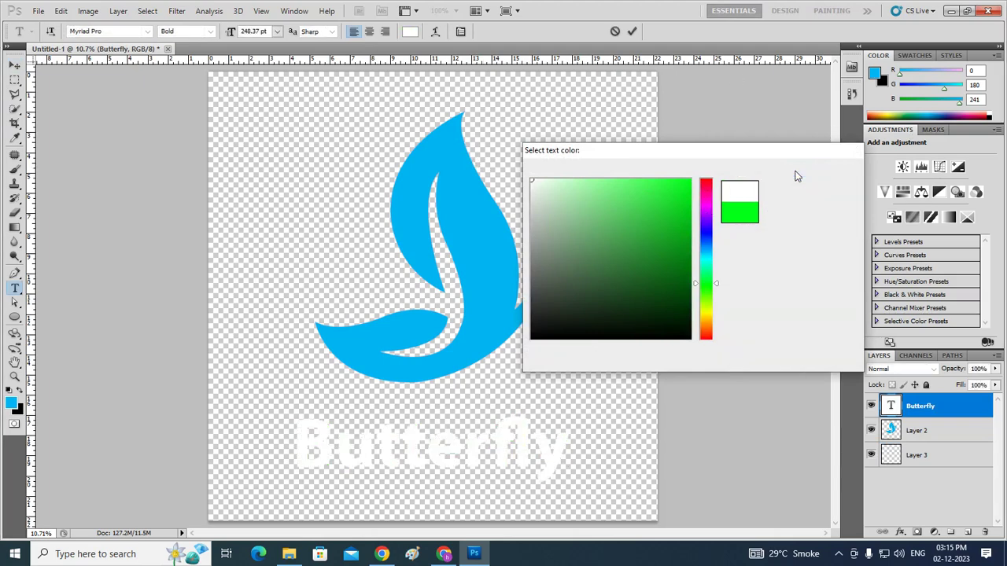
pyautogui.click(634, 33)
pyautogui.press('v')
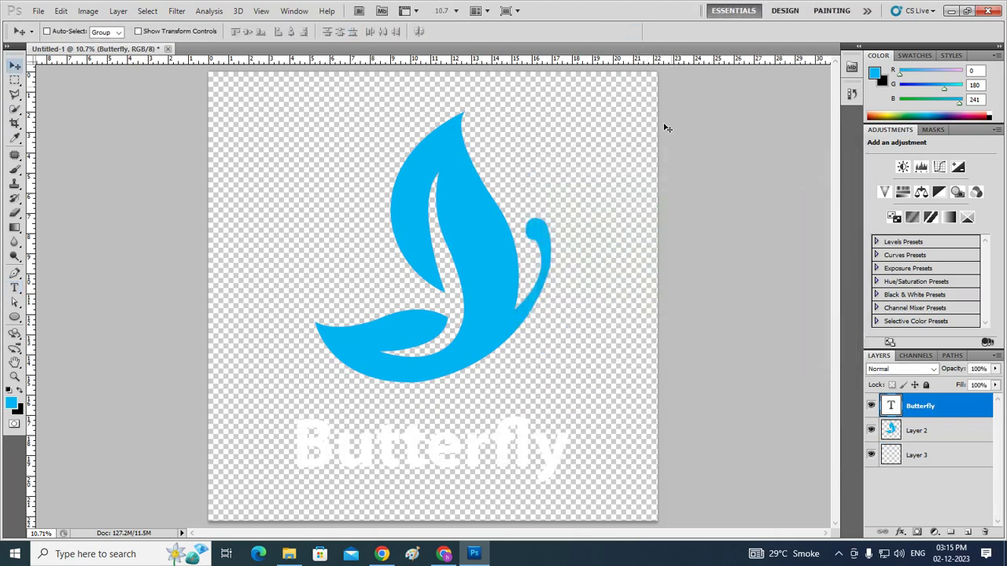
pyautogui.click(930, 455)
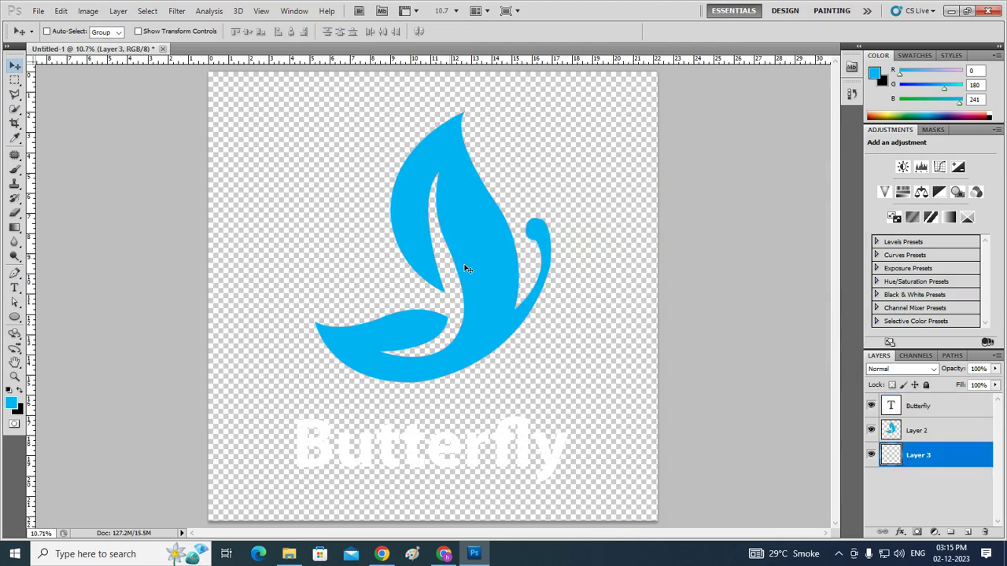
# Fill Layer 3 with dark teal 07607e as the background
pyautogui.press('i')
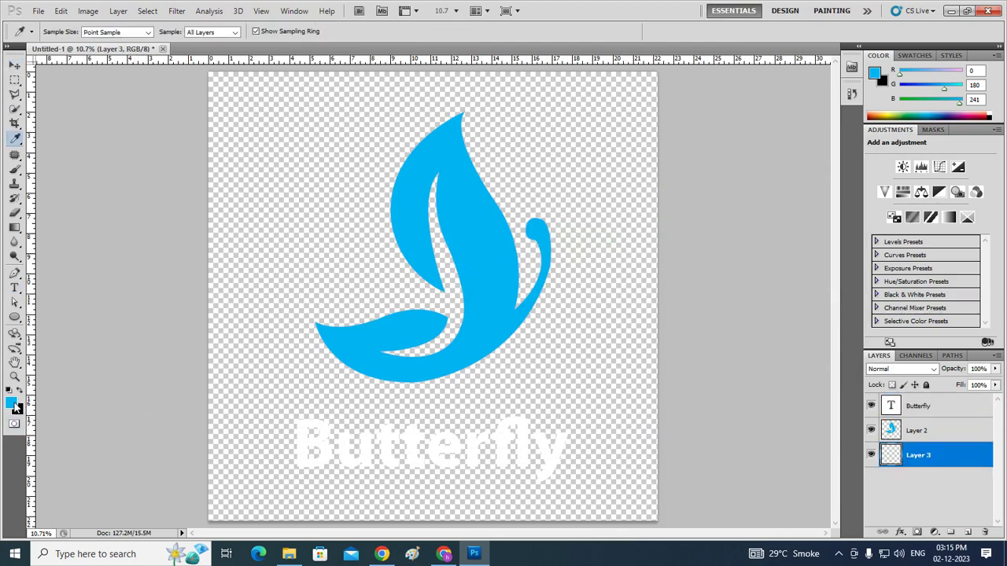
pyautogui.click(12, 402)
pyautogui.moveTo(690, 188)
pyautogui.mouseDown()
pyautogui.moveTo(692, 252)
pyautogui.moveTo(681, 261)
pyautogui.mouseUp()
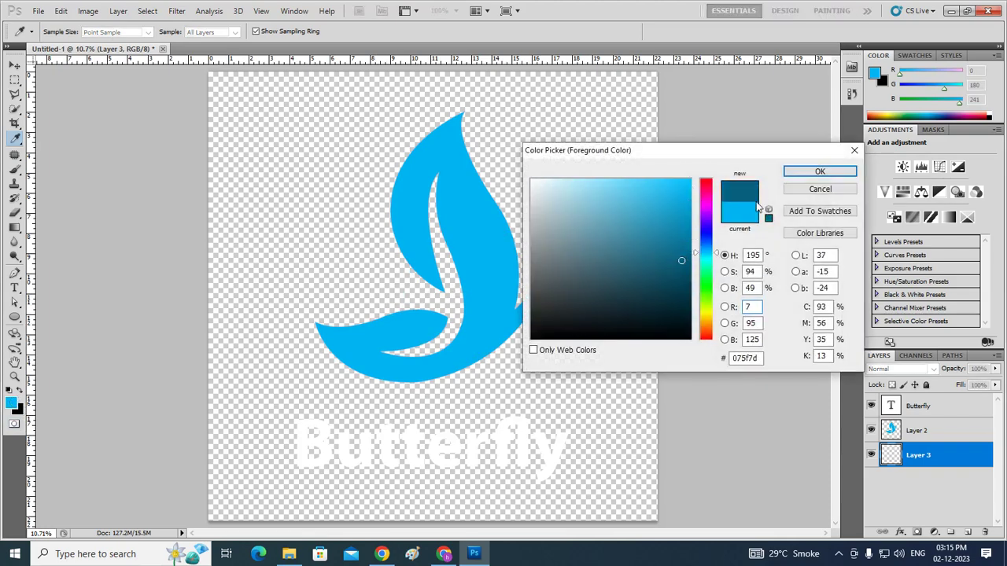
pyautogui.click(820, 173)
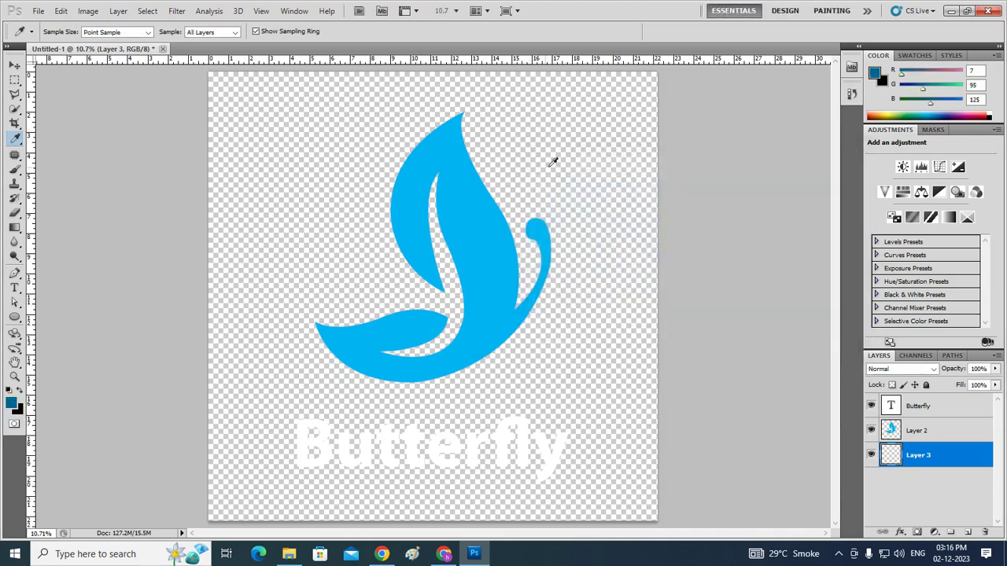
pyautogui.hotkey('alt', 'BackSpace')
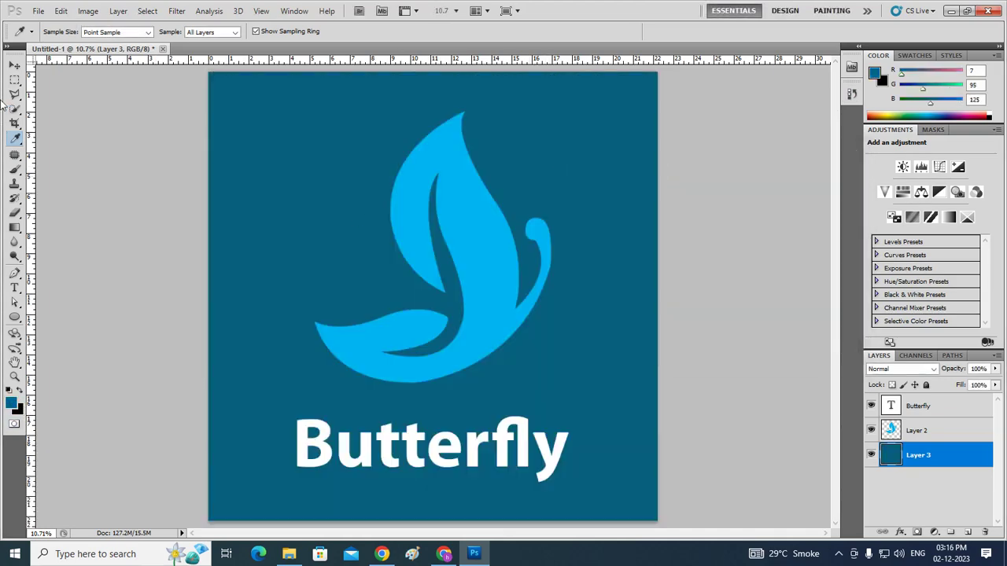
pyautogui.click(15, 66)
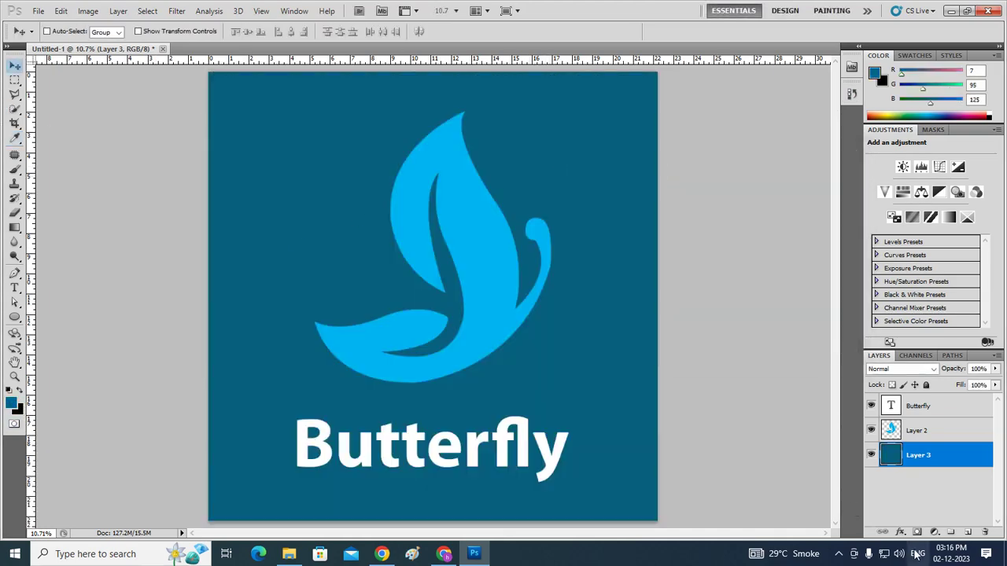